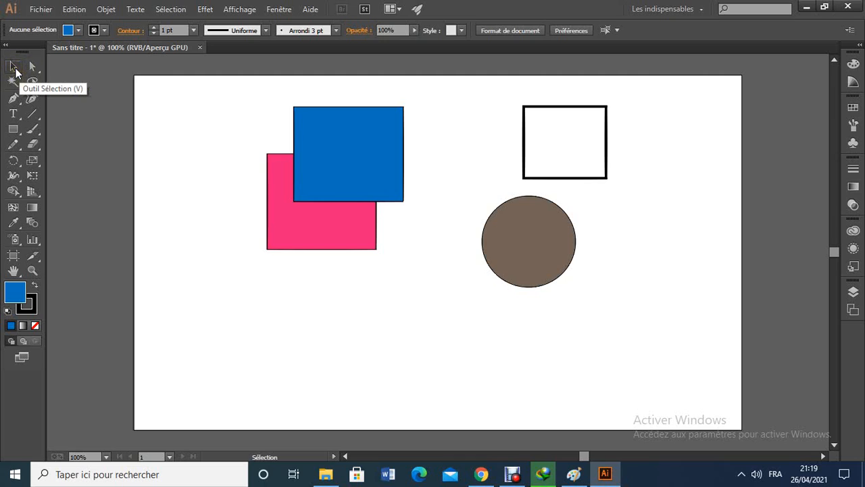
- Move the blue rectangle about 13 px to the left with the Selection tool and deselect it
left_click(34, 65)
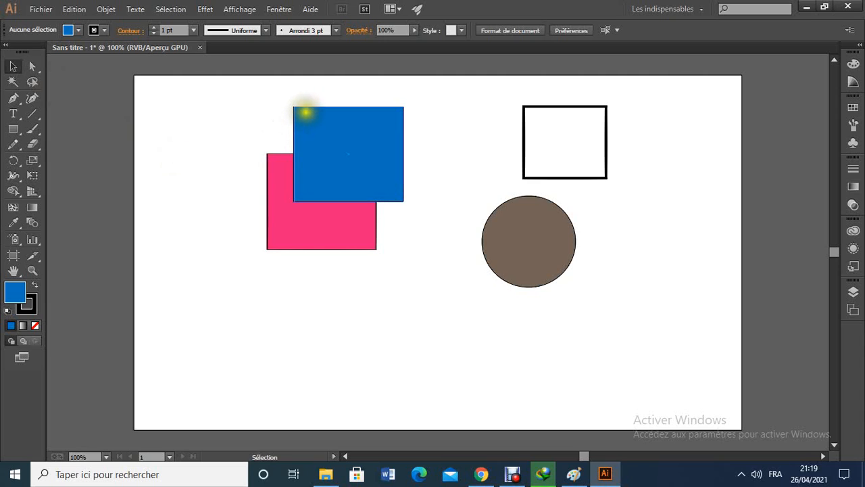
left_click(306, 109)
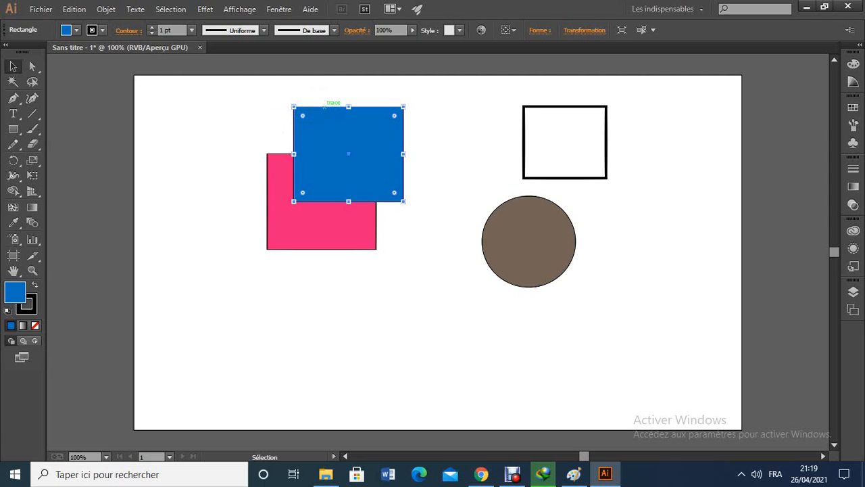
mouse_move(324, 106)
left_mouse_down()
mouse_move(261, 109)
mouse_move(230, 99)
mouse_move(289, 115)
mouse_move(293, 81)
mouse_move(289, 139)
mouse_move(298, 117)
mouse_move(349, 120)
mouse_move(272, 113)
mouse_move(316, 104)
left_mouse_up()
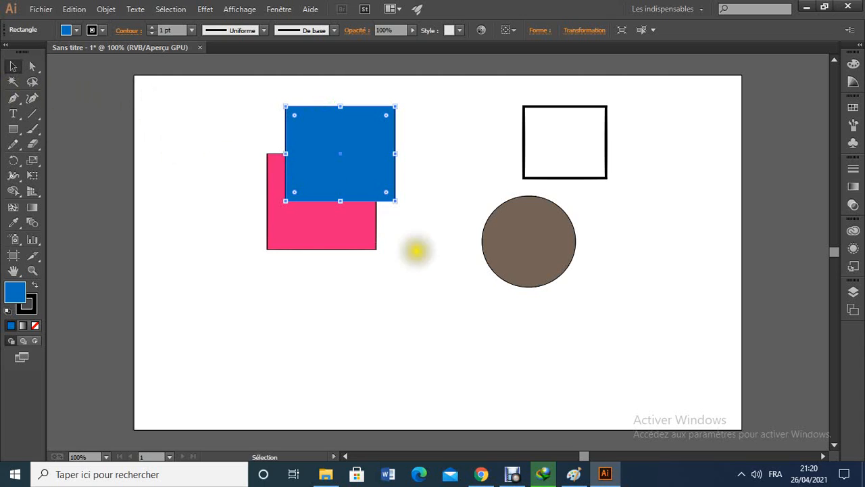
left_click(434, 274)
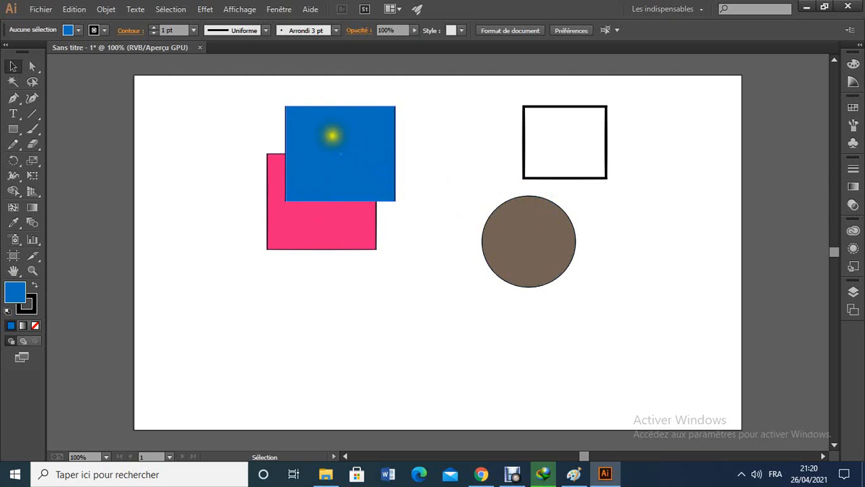
- Add the pink rectangle and the brown circle to a selection of the blue rectangle, and clear the selection
left_click(320, 127)
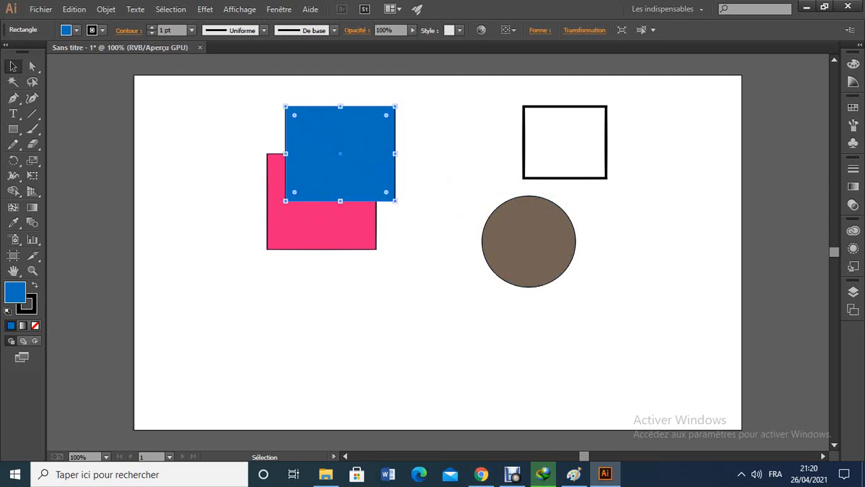
left_click(324, 224, "shift")
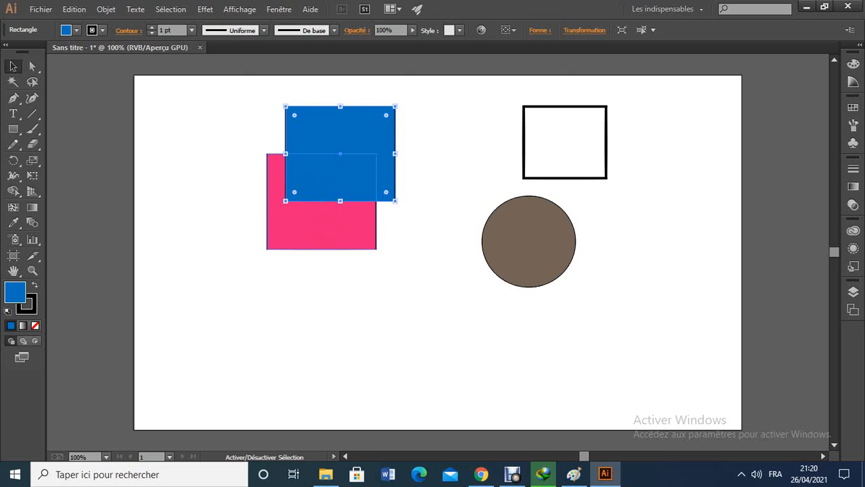
left_click(325, 227, "shift")
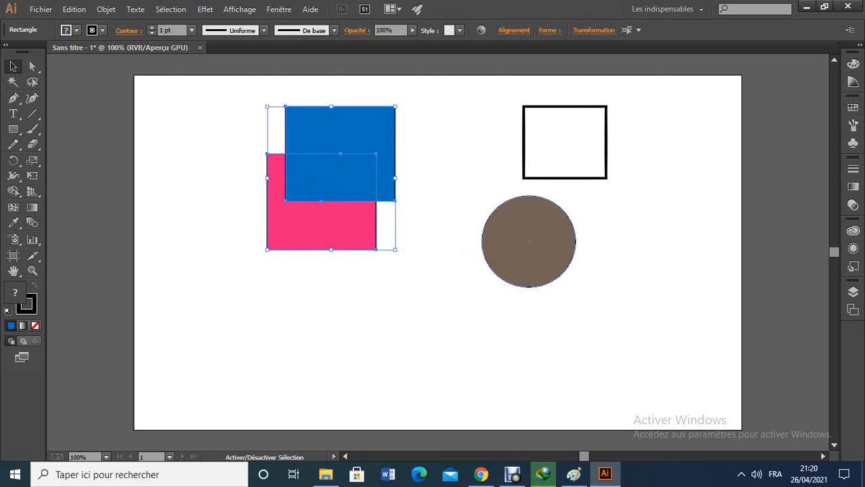
left_click(531, 266, "shift")
left_click(526, 262, "shift")
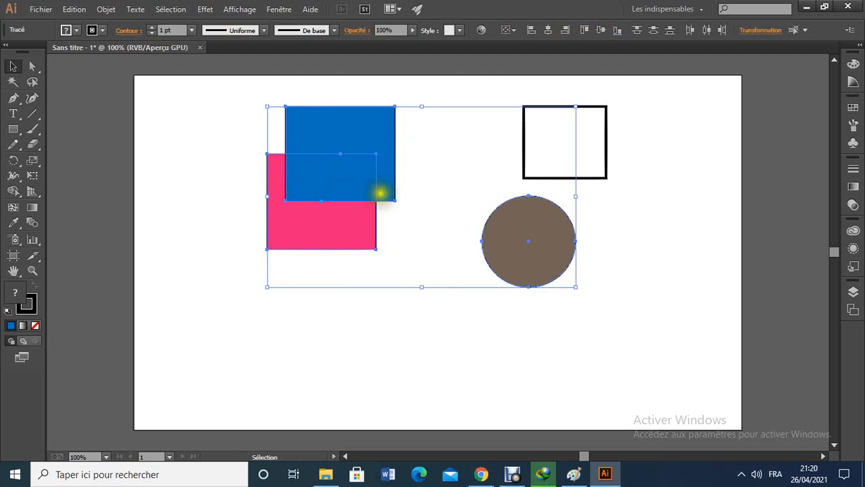
left_click(405, 338)
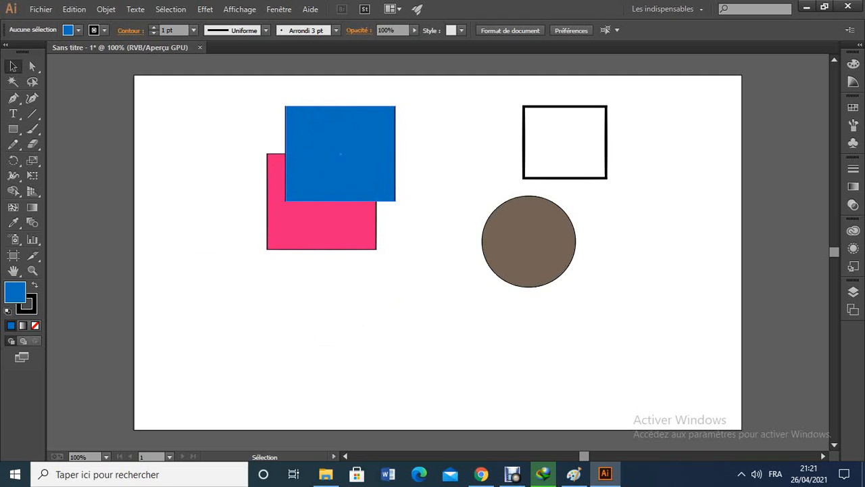
- Repeat the combined selection of the blue rectangle, pink rectangle and brown circle, and deselect everything
left_click(322, 115)
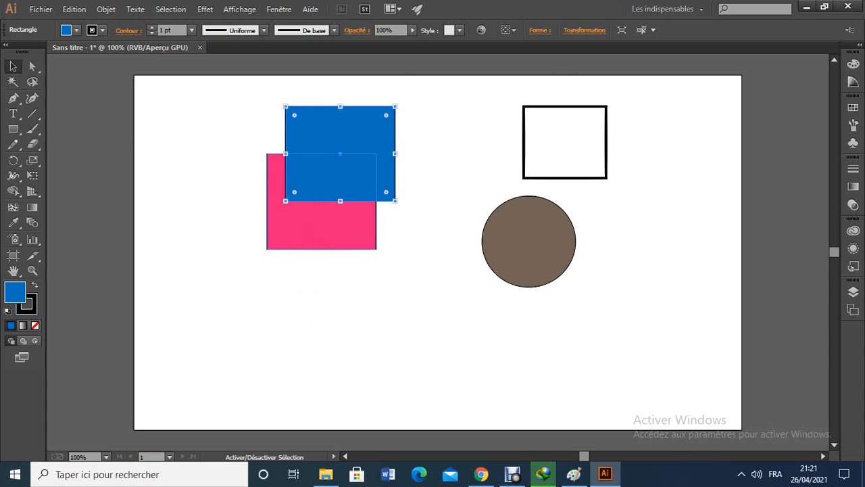
left_click(309, 245, "shift")
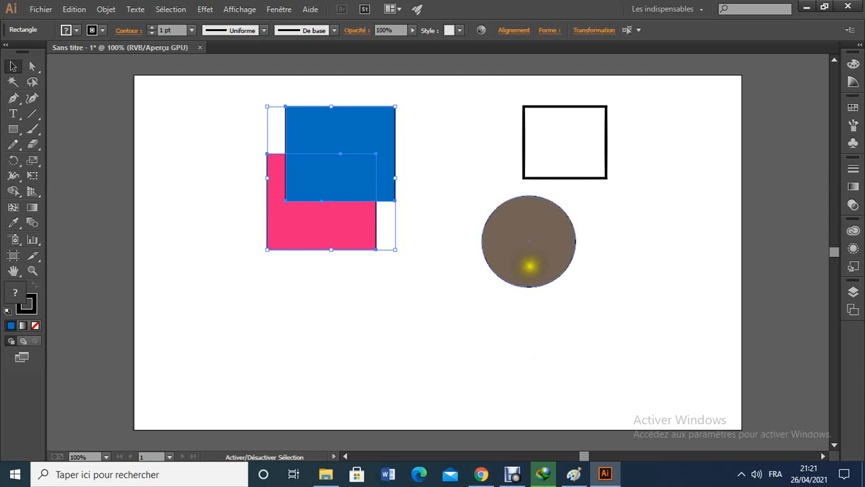
left_click(528, 264, "shift")
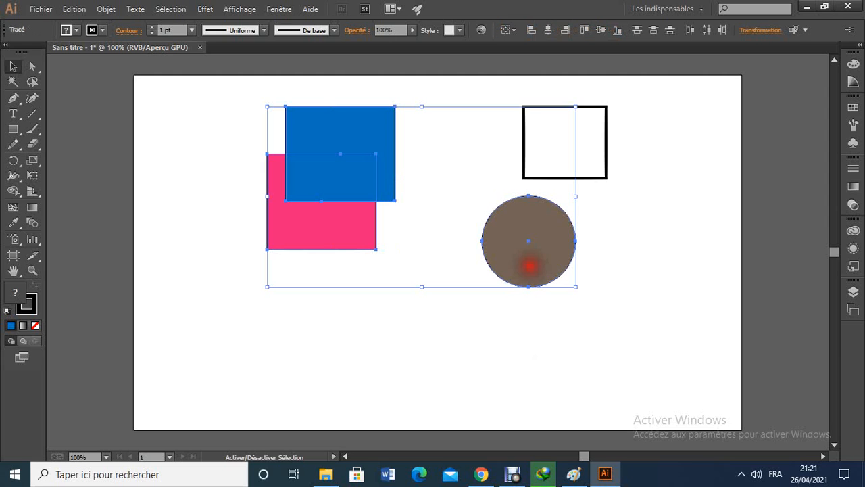
left_click(608, 318)
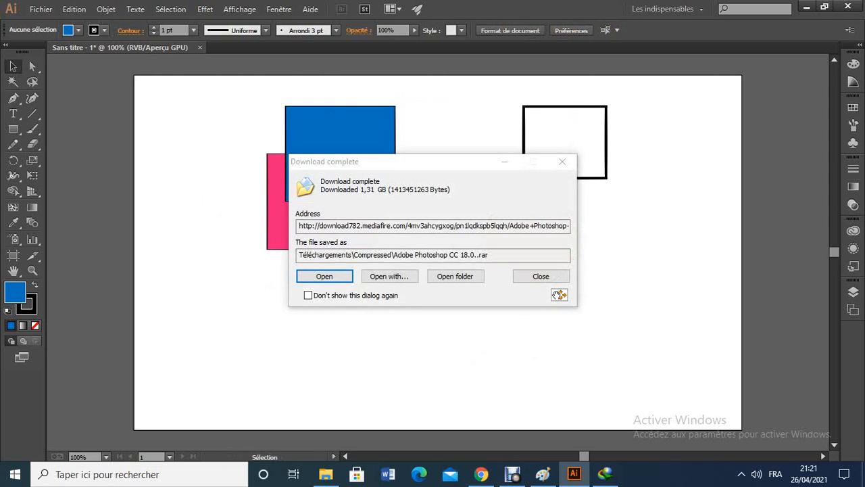
- Close the Download complete dialog, enclose both overlapping rectangles in a selection marquee, and deselect them
left_click(561, 162)
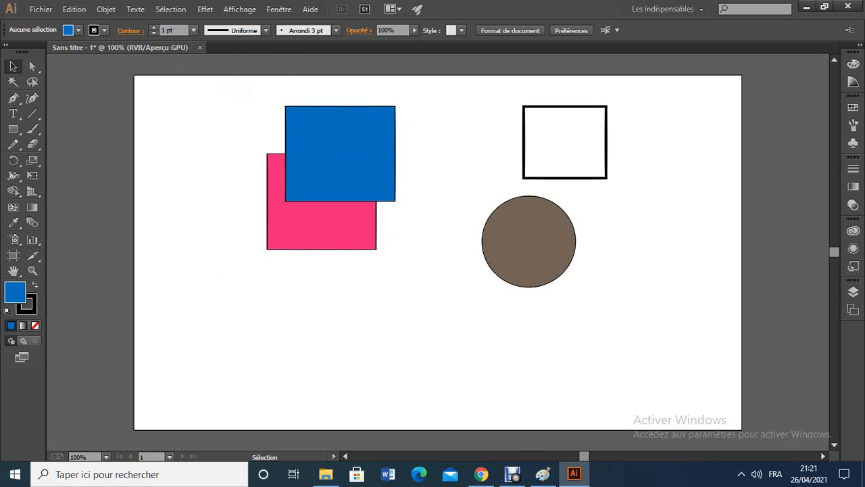
left_click(237, 88)
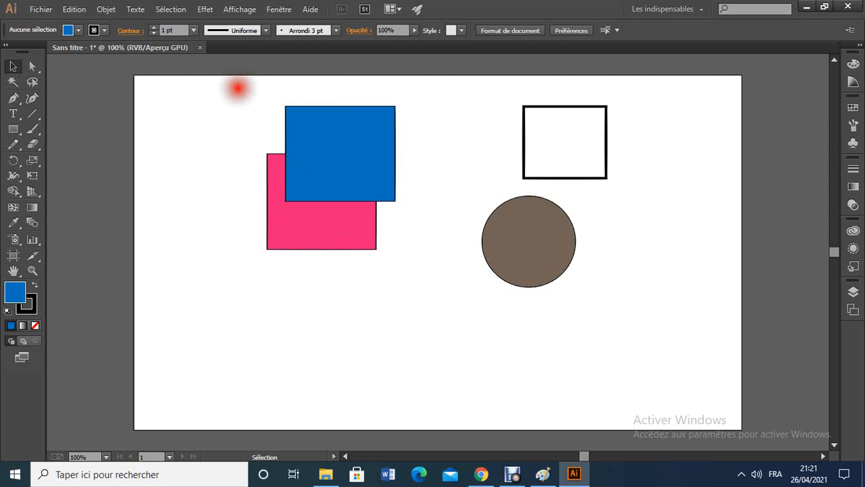
left_click_drag(237, 88, 419, 282)
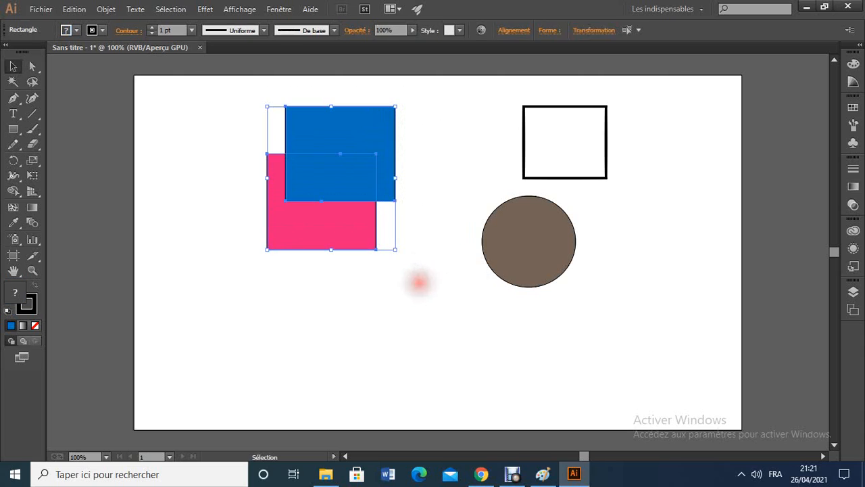
left_click(392, 305)
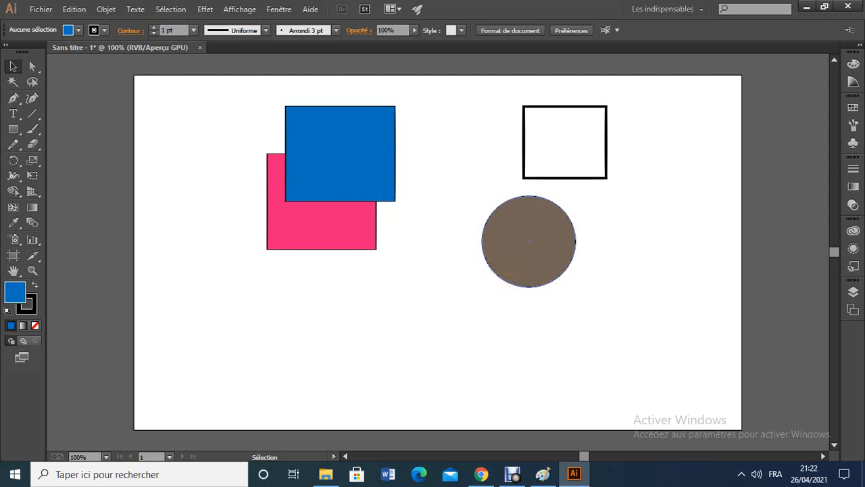
- Enlarge the brown circle from its lower-left bounding-box corner to about 158 px wide and deselect it
left_click(499, 272)
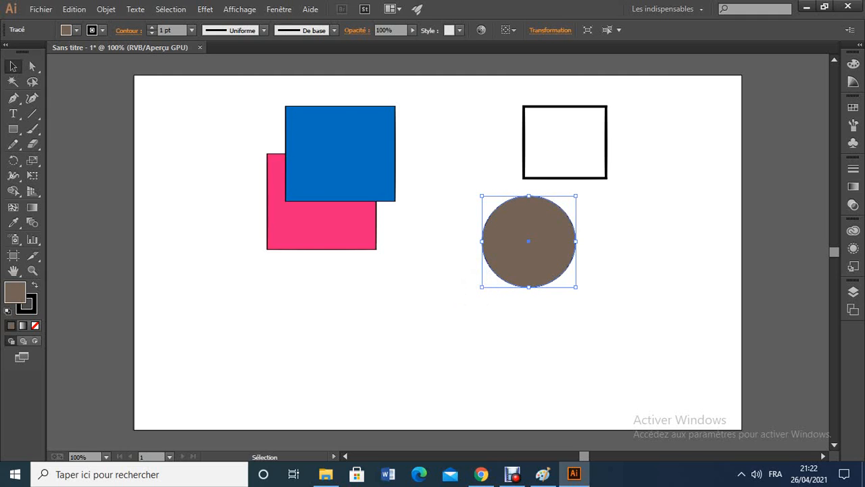
left_click(481, 286)
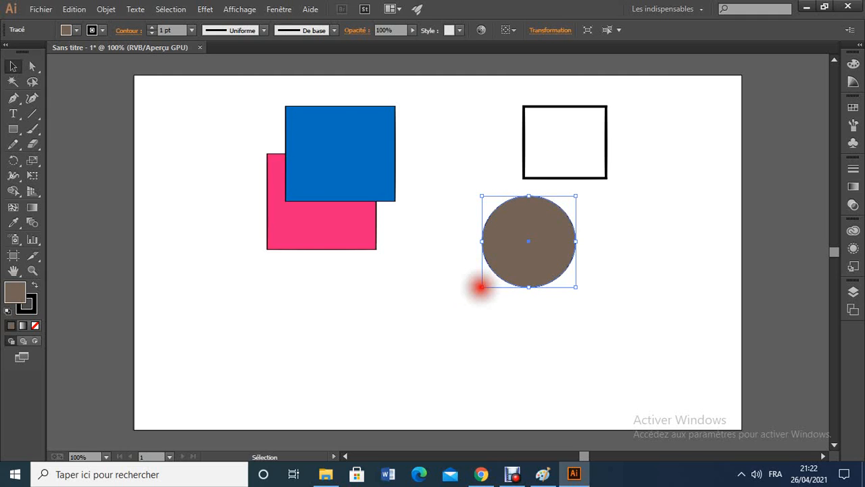
left_click_drag(480, 286, 455, 271)
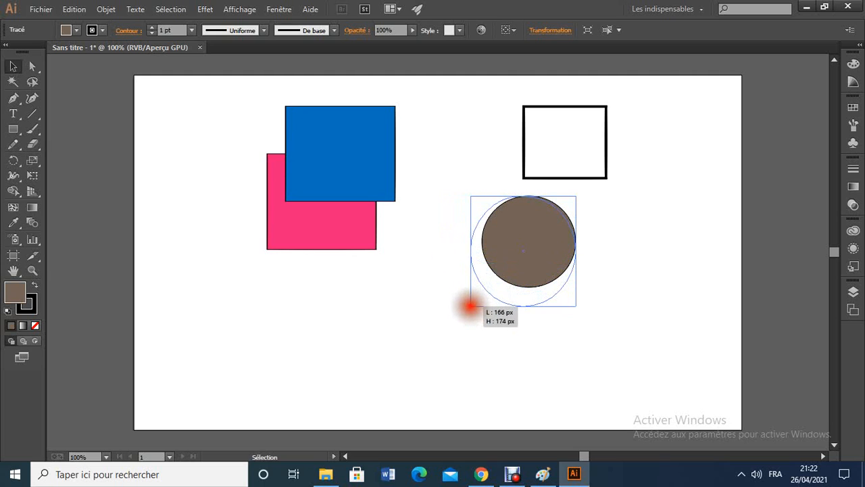
left_click_drag(451, 305, 485, 329)
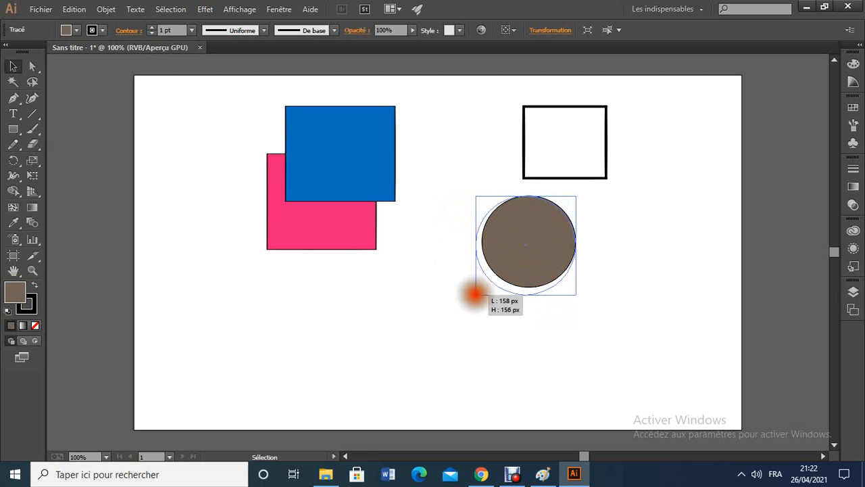
left_click_drag(476, 290, 477, 290)
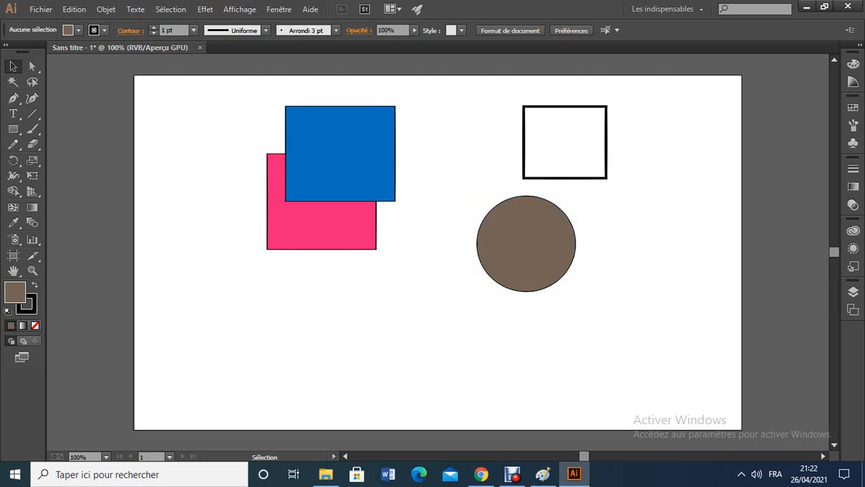
- Try to resize the brown circle proportionally from its lower-left bounding-box corner, and deselect it
left_click(517, 279)
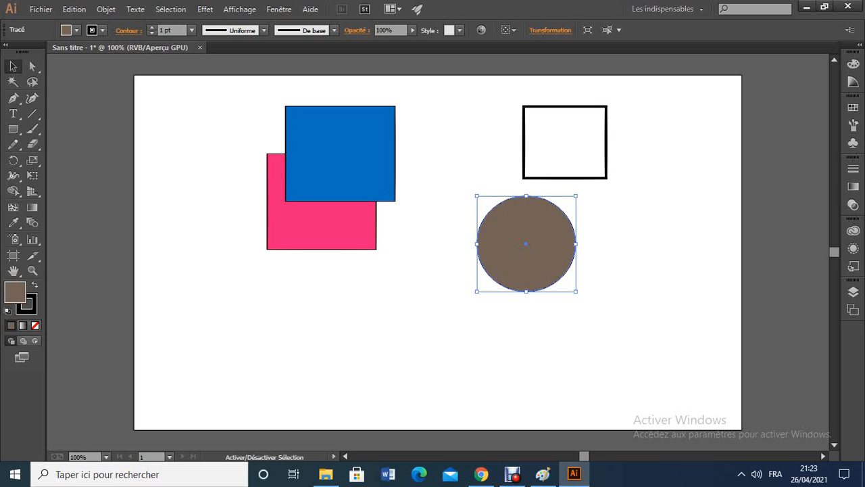
mouse_move(476, 291)
left_mouse_down()
mouse_move(464, 328)
mouse_move(459, 293)
mouse_move(378, 263)
mouse_move(309, 341)
mouse_move(320, 317)
mouse_move(417, 282)
mouse_move(378, 320)
mouse_move(343, 334)
mouse_move(440, 270)
mouse_move(362, 316)
mouse_move(396, 291)
left_mouse_up()
left_click(295, 303)
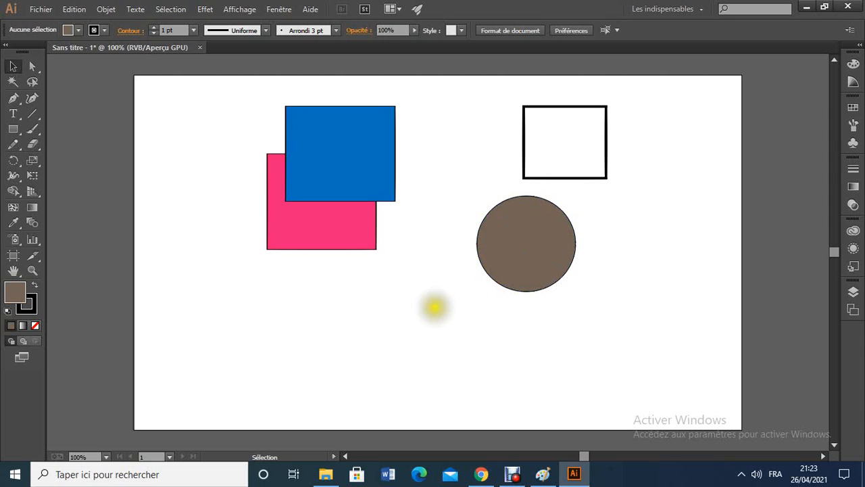
- Select the brown circle by its fill and the unfilled rectangle by its black outline, and clear the selection
left_click(526, 246)
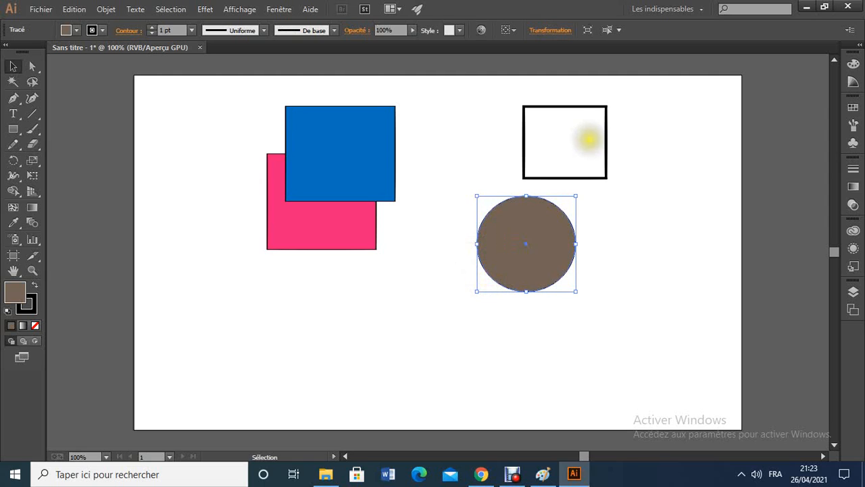
left_click(567, 141)
left_click(580, 178)
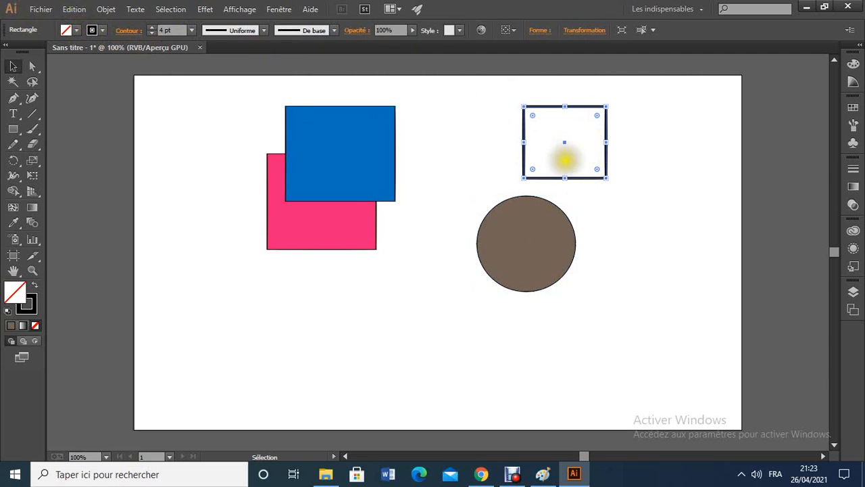
left_click(647, 209)
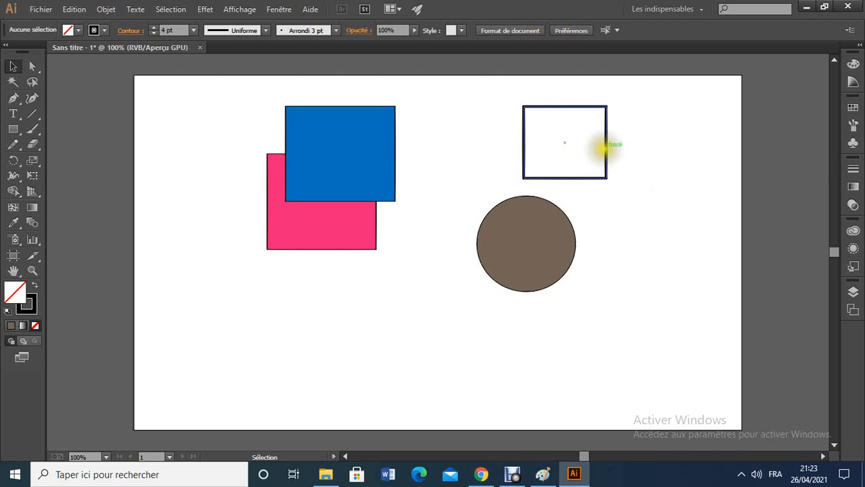
left_click(605, 146)
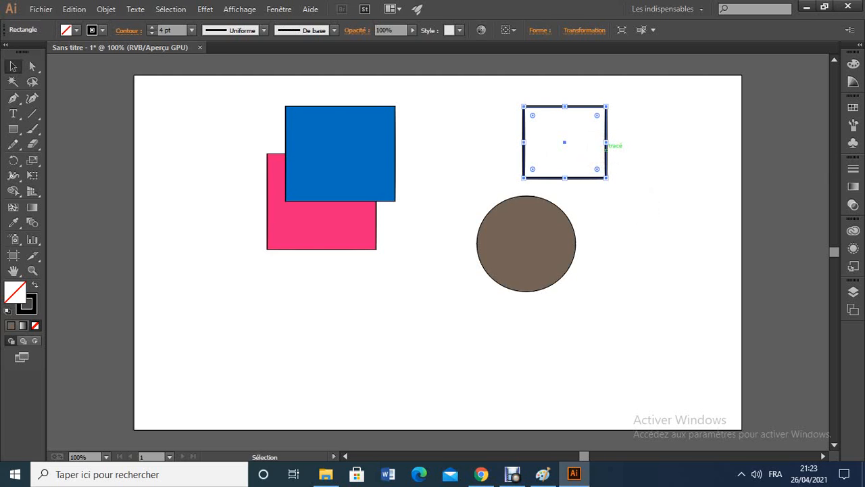
left_click(648, 170)
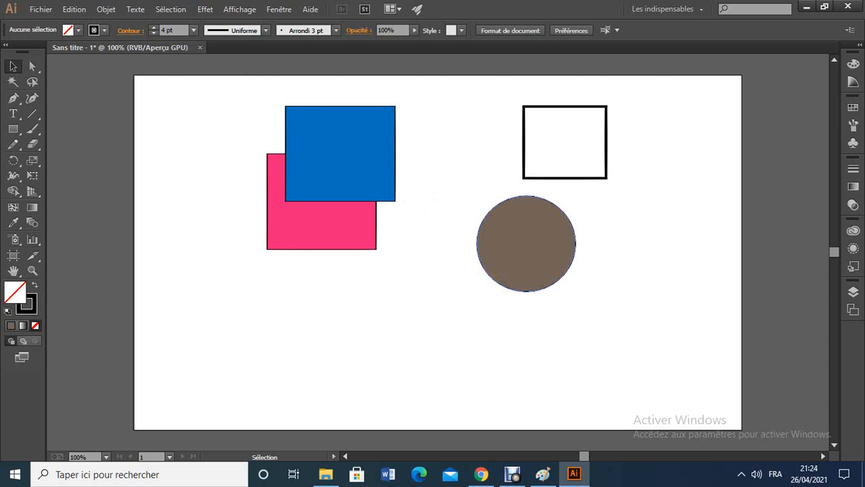
- Try a 114° angle in the Move options for the brown circle, cancel the move, and deselect the circle
left_click(498, 270)
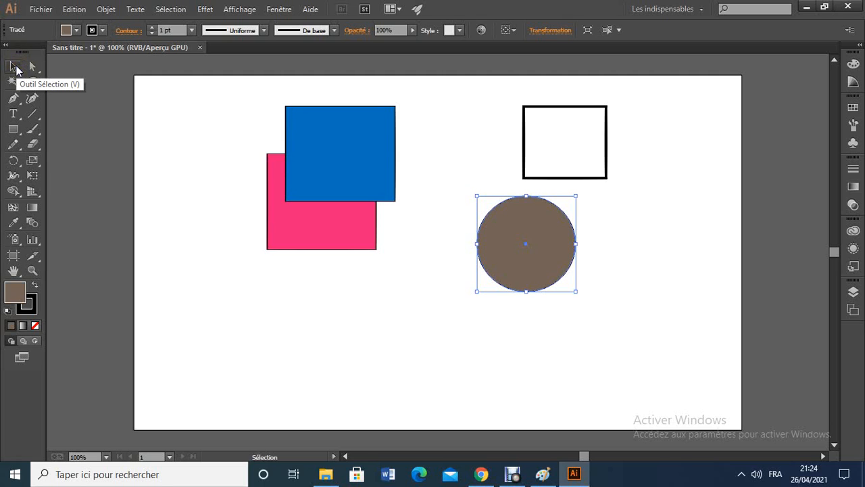
double_click(15, 67)
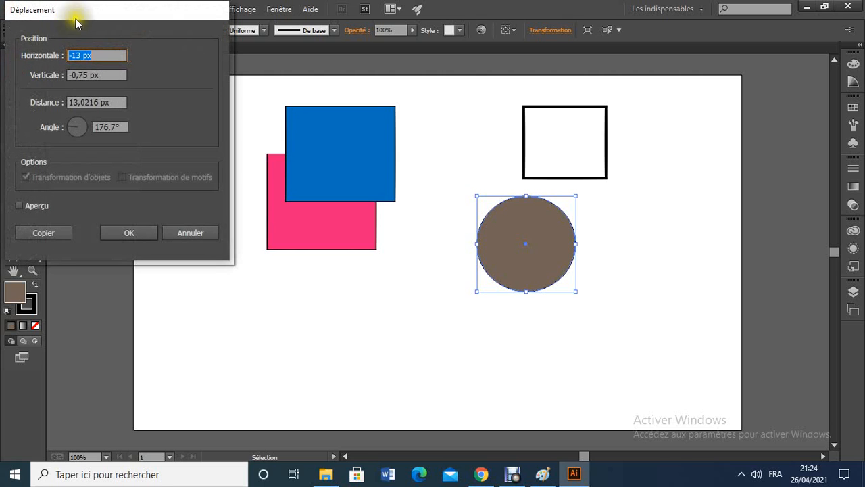
left_click_drag(84, 15, 189, 71)
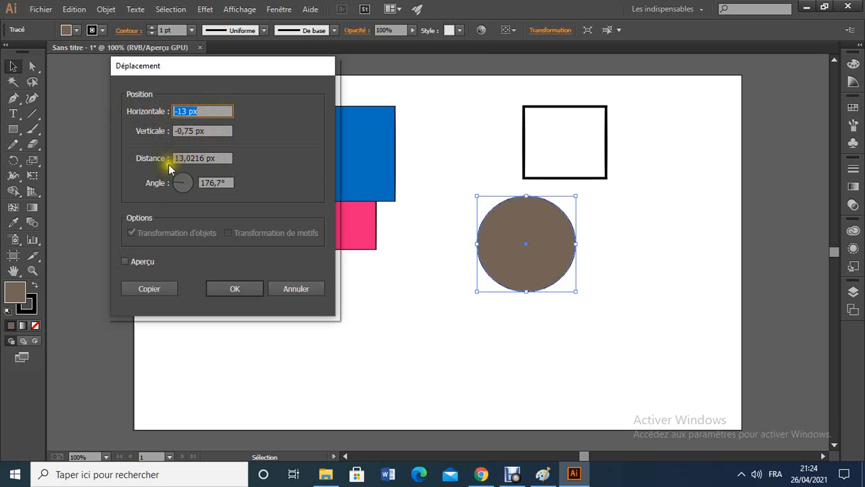
left_click_drag(180, 183, 179, 177)
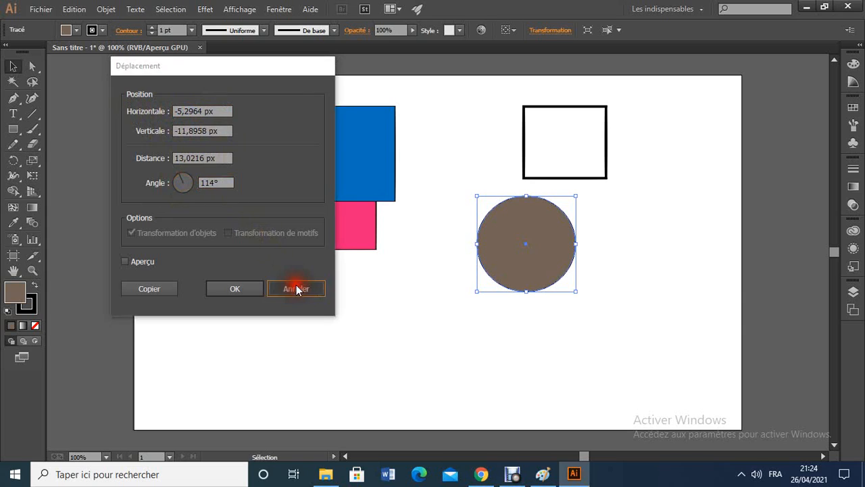
left_click(296, 288)
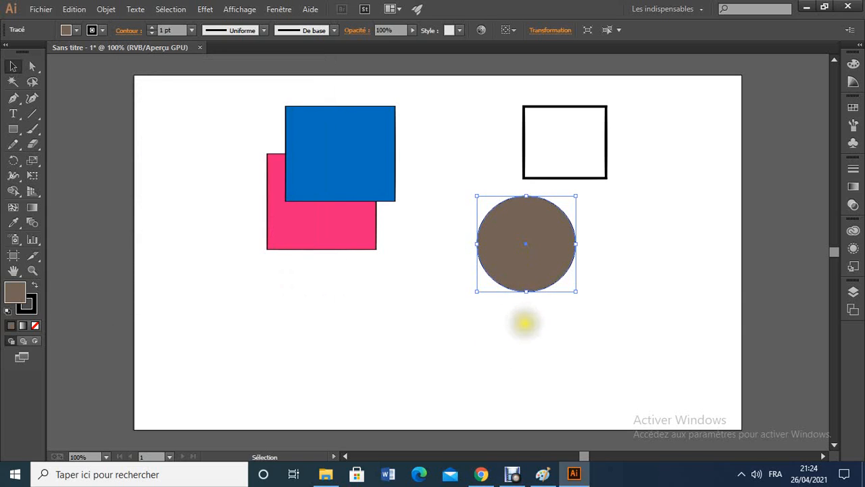
left_click(523, 320)
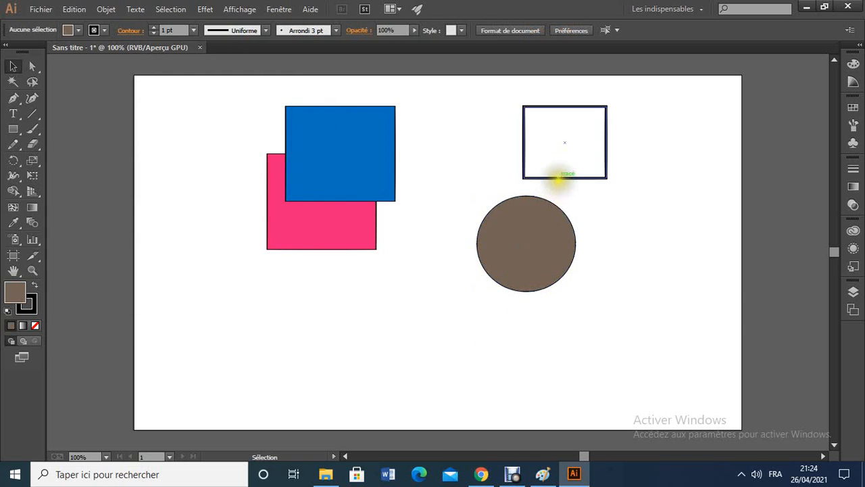
- Move the unfilled rectangle by 13,0216 px at a 113° angle through the Selection tool's Move options
left_click(559, 178)
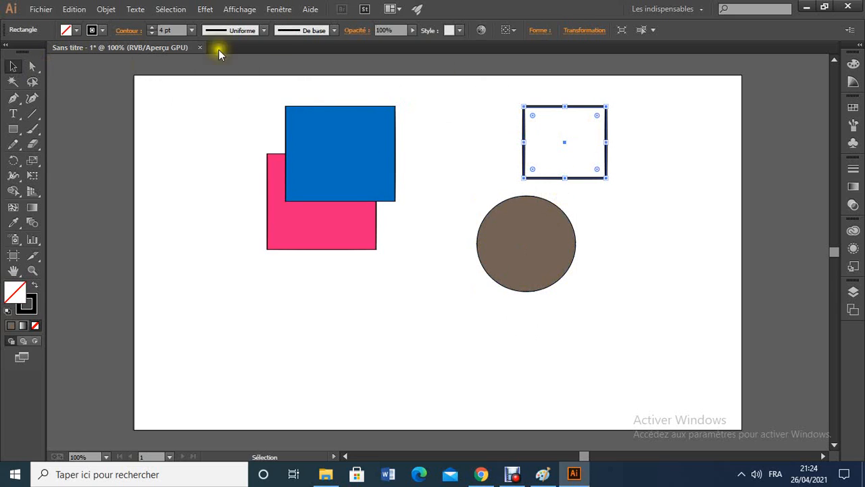
double_click(14, 66)
left_click_drag(177, 183, 179, 174)
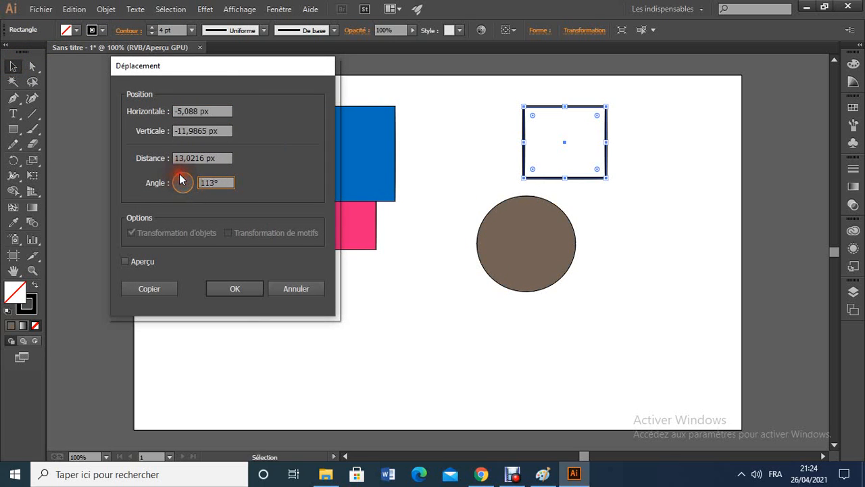
left_click(237, 291)
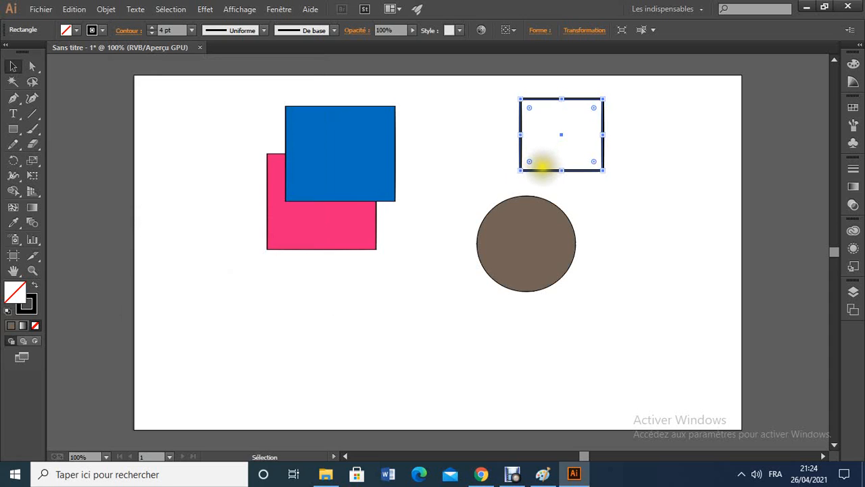
- Isolate the unfilled rectangle and create a copy of it at a 23° move angle, with the preview enabled in the Move options
left_click(543, 167)
left_click(536, 171)
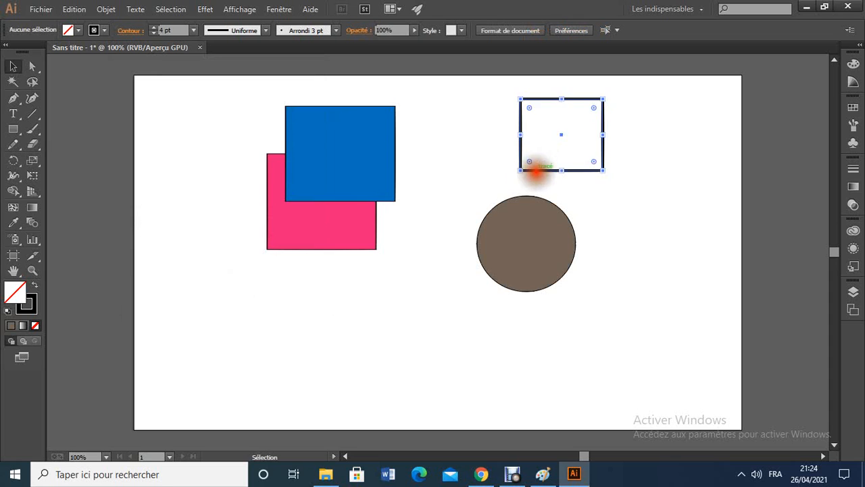
double_click(535, 171)
double_click(12, 66)
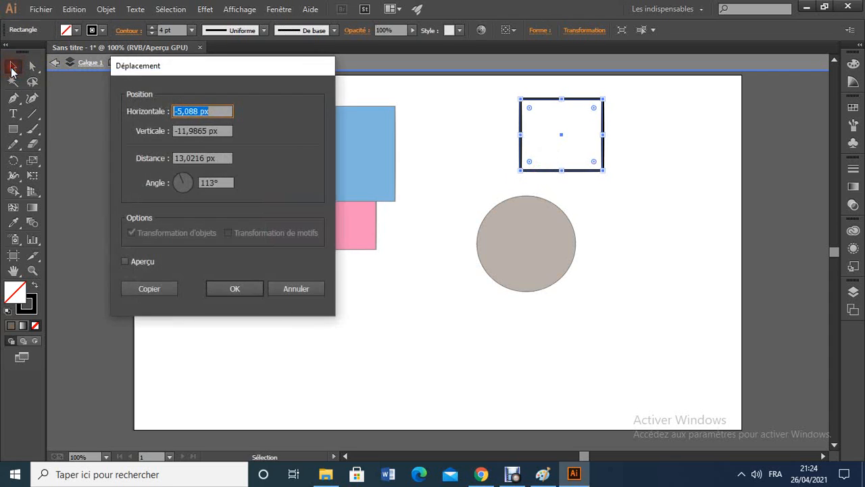
left_click_drag(183, 181, 203, 174)
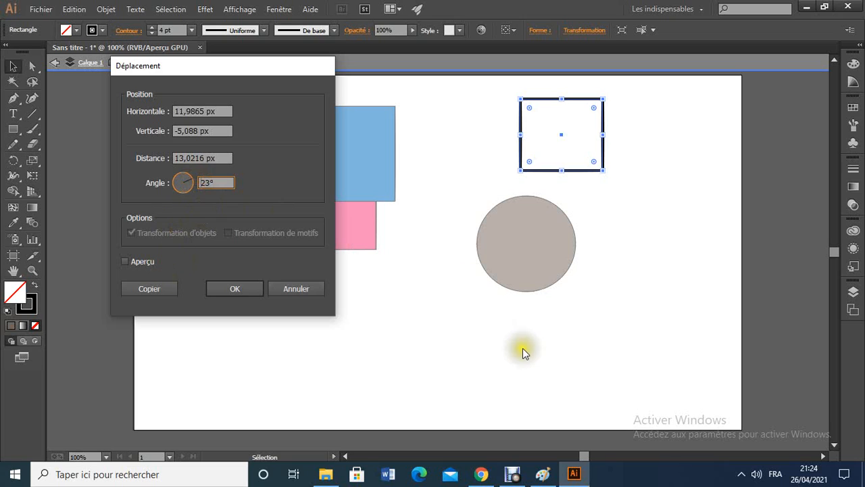
left_click(127, 261)
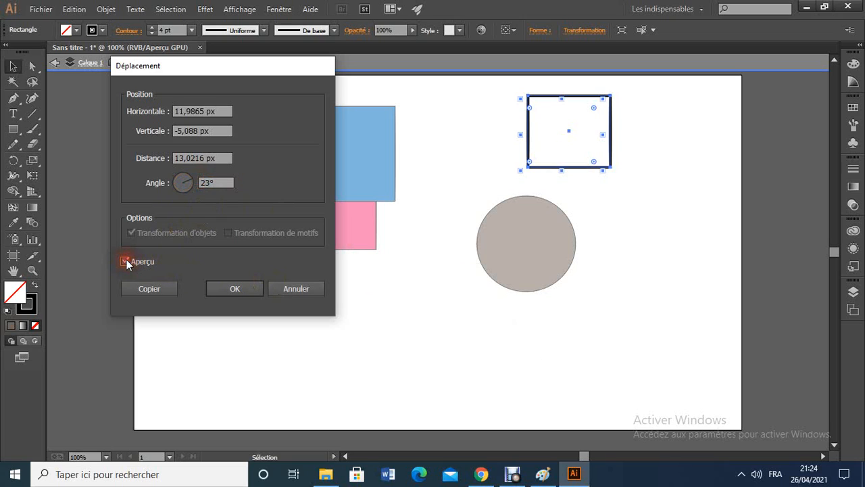
left_click(160, 285)
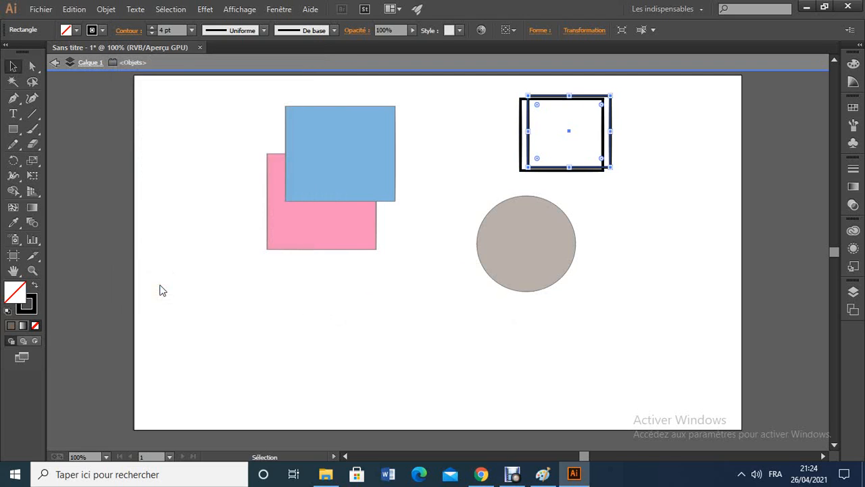
- Move the copied rectangle right until its left edge lines up with the original's centre, deselect it, and step back to the Calque 1 level
left_click_drag(605, 157, 642, 161)
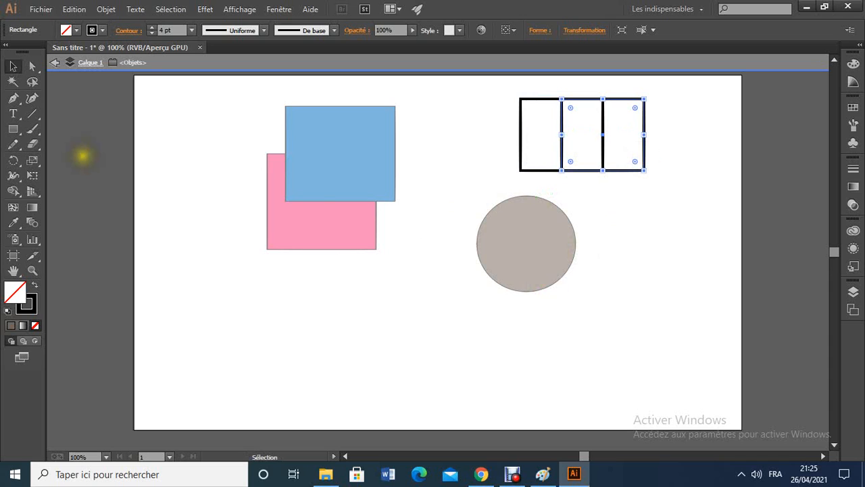
left_click(560, 183)
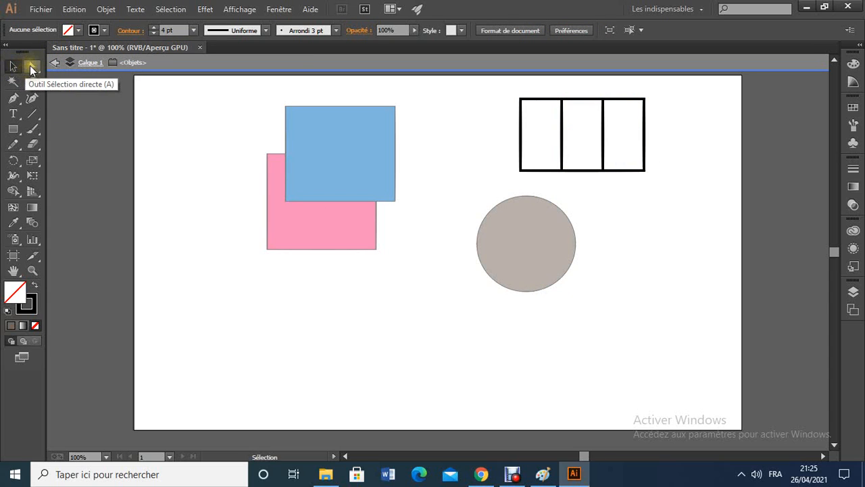
left_click(32, 65)
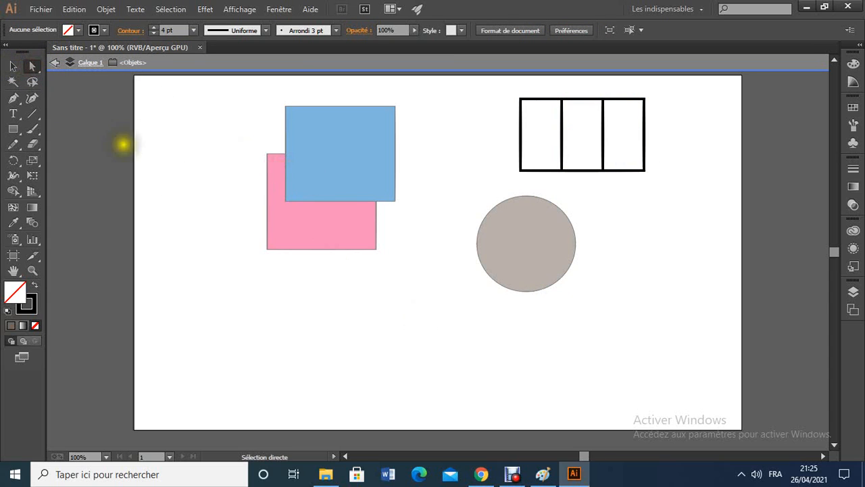
left_click(13, 65)
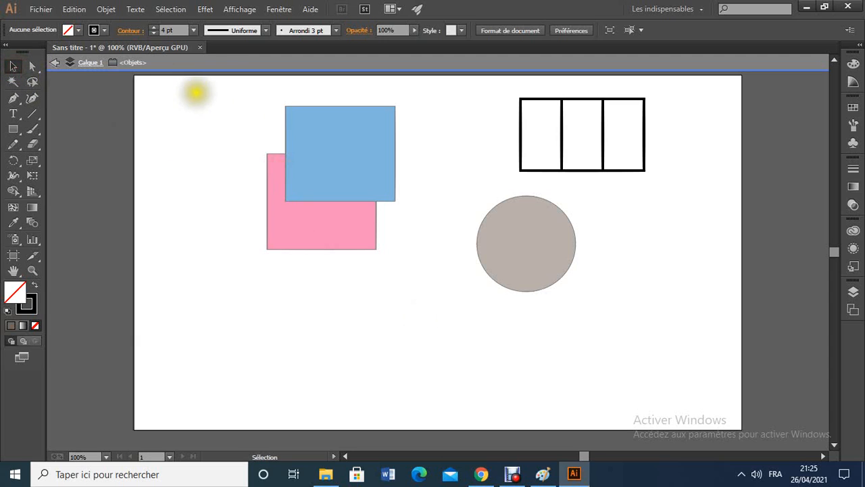
left_click(55, 62)
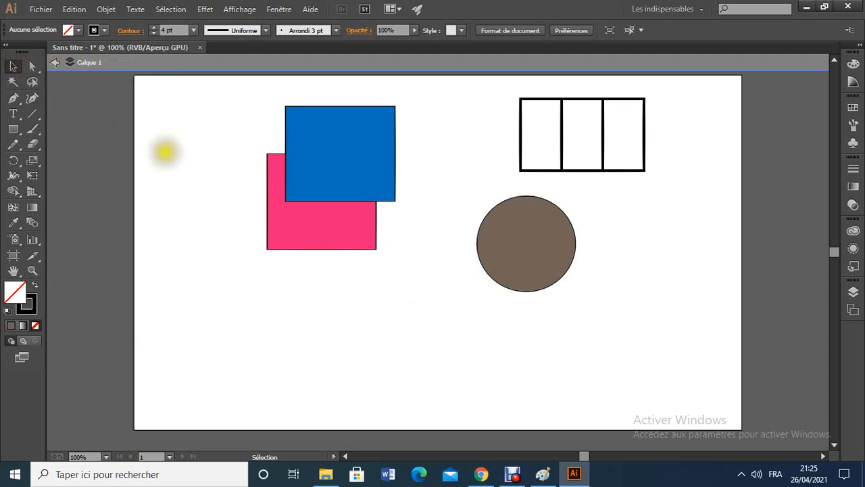
- Select the blue rectangle with the Selection tool, compare its handles under the Direct Selection tool, and deselect it
left_click(34, 68)
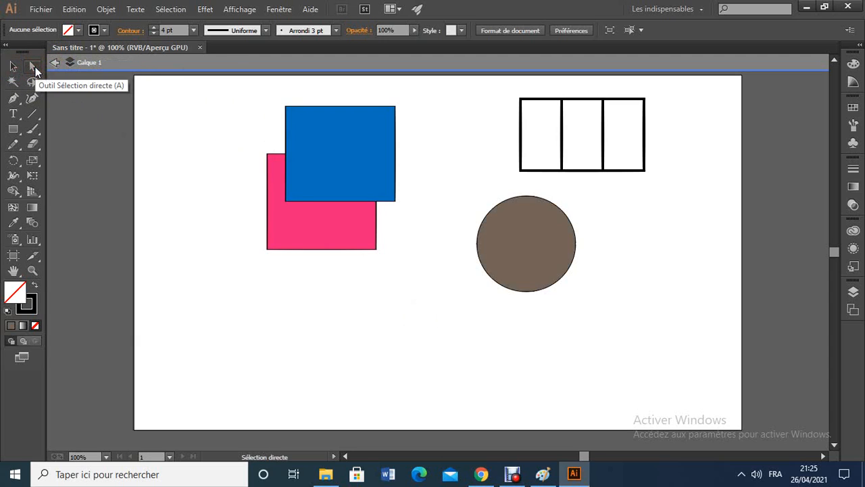
left_click(14, 67)
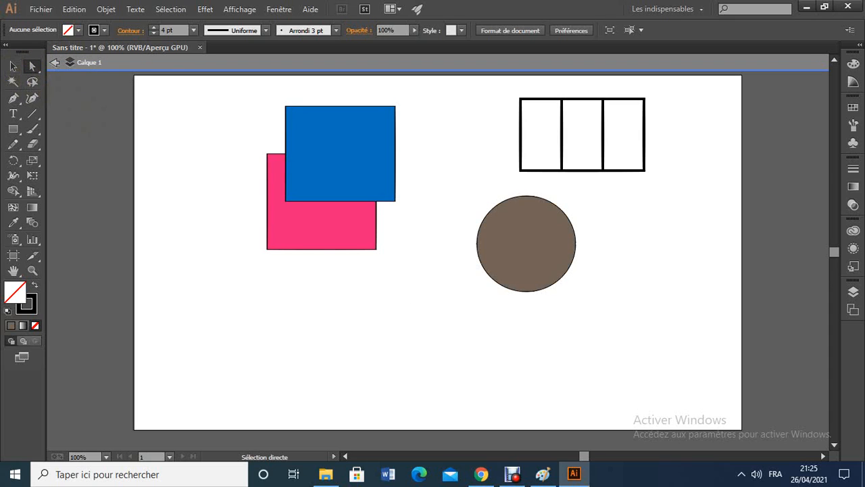
left_click(15, 67)
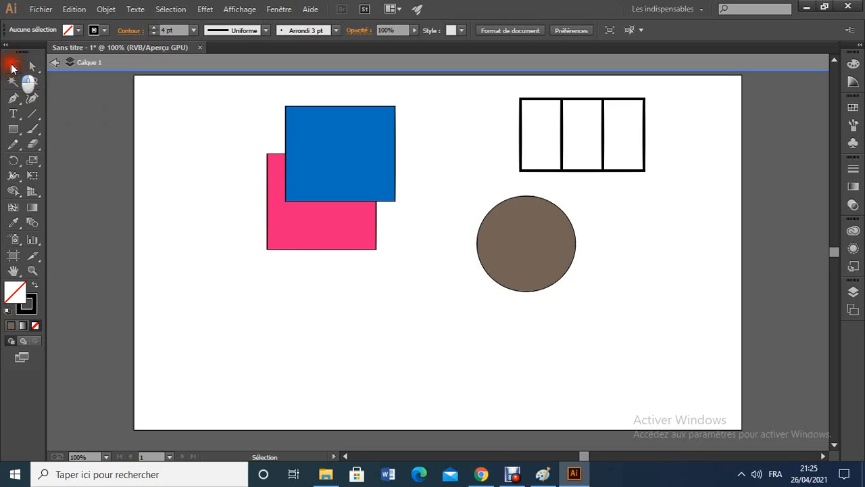
left_click(314, 131)
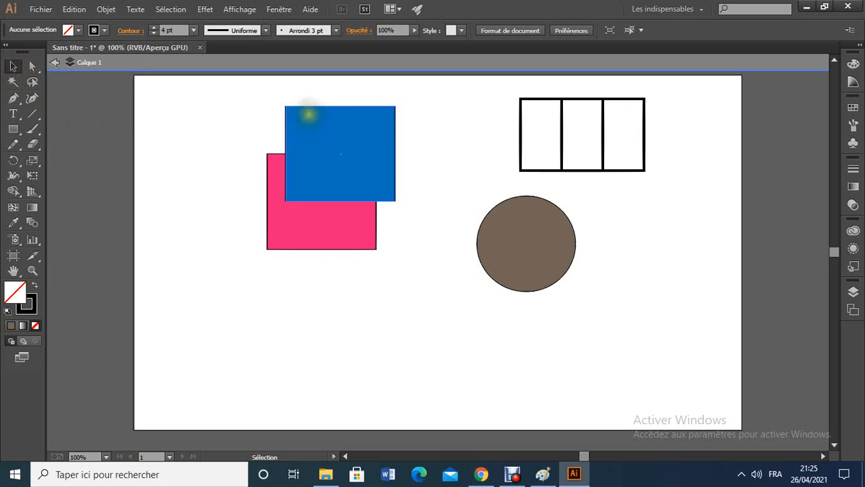
left_click(307, 109)
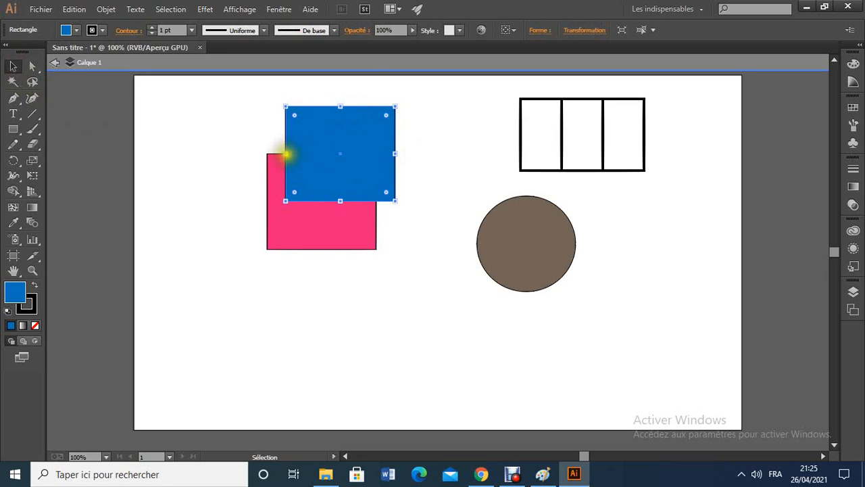
left_click(31, 69)
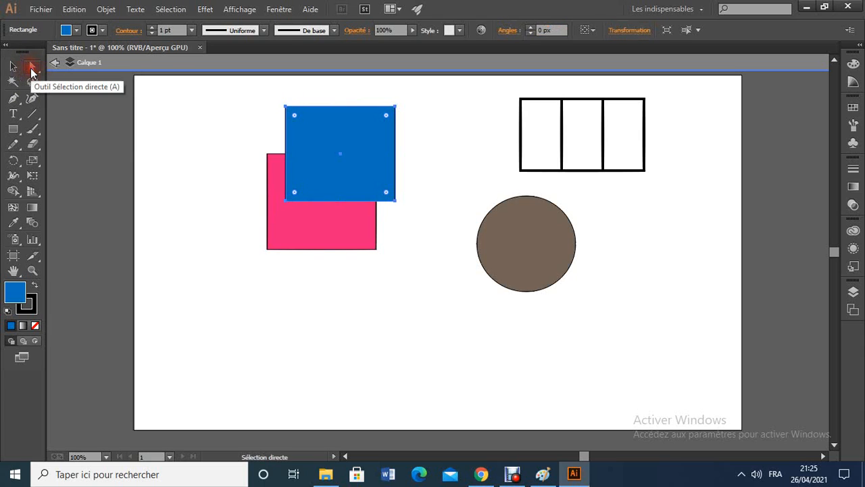
left_click(249, 245)
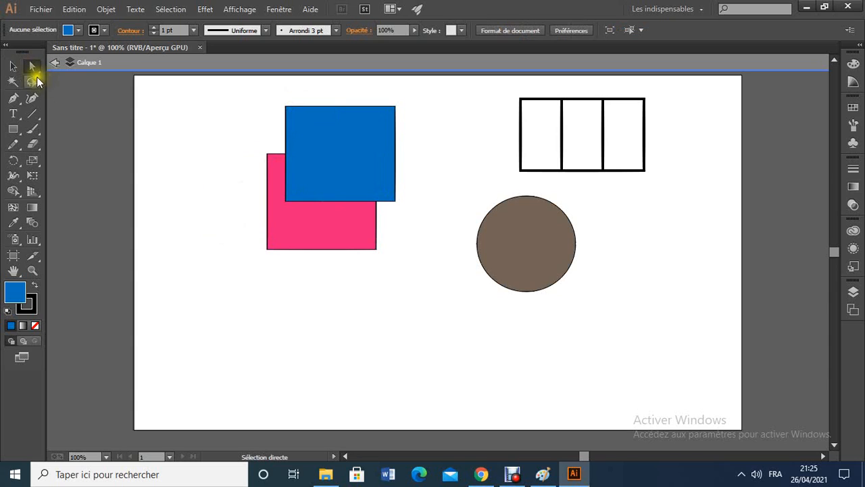
- Select the blue and pink rectangles together with a Selection tool marquee, move both slightly left, and deselect them
left_click(13, 66)
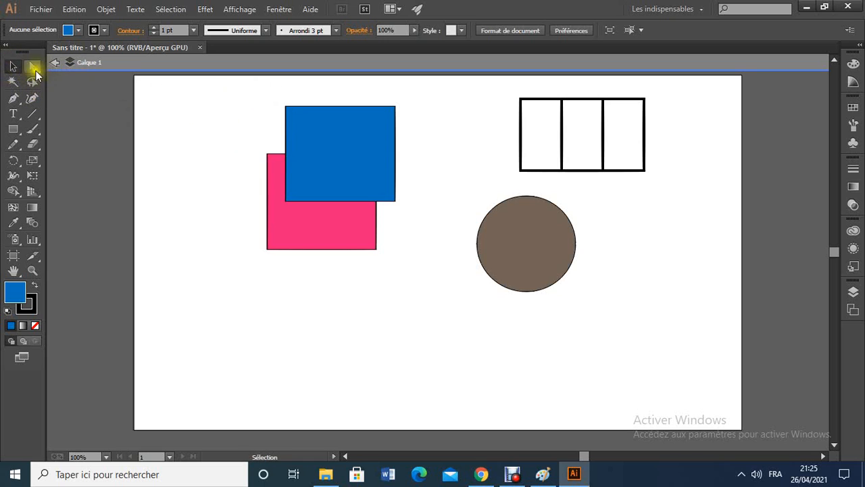
left_click_drag(232, 95, 304, 179)
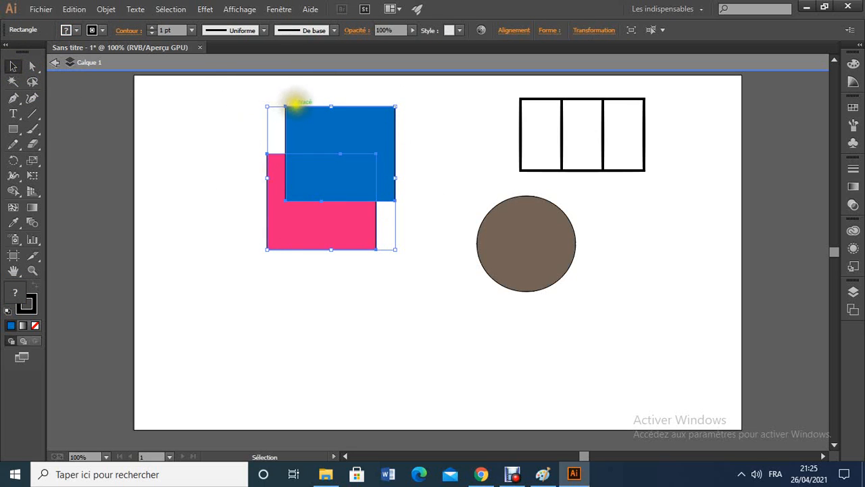
mouse_move(285, 106)
left_mouse_down()
mouse_move(257, 100)
mouse_move(295, 112)
mouse_move(275, 106)
left_mouse_up()
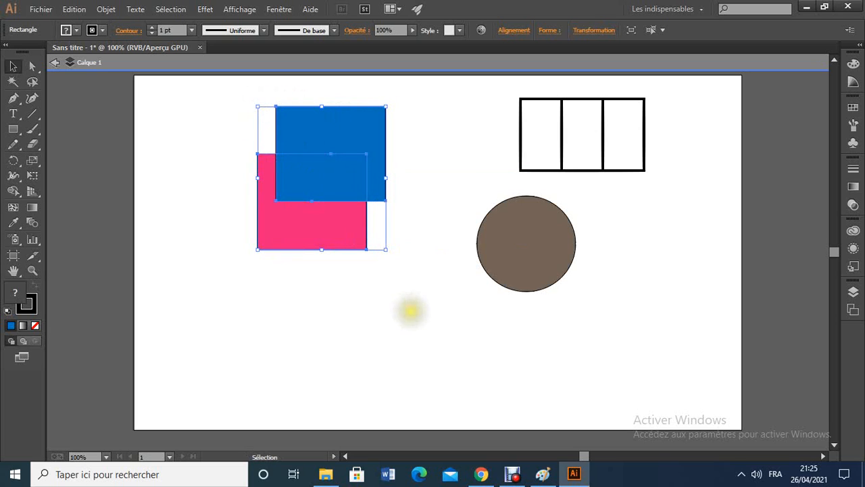
left_click(410, 309)
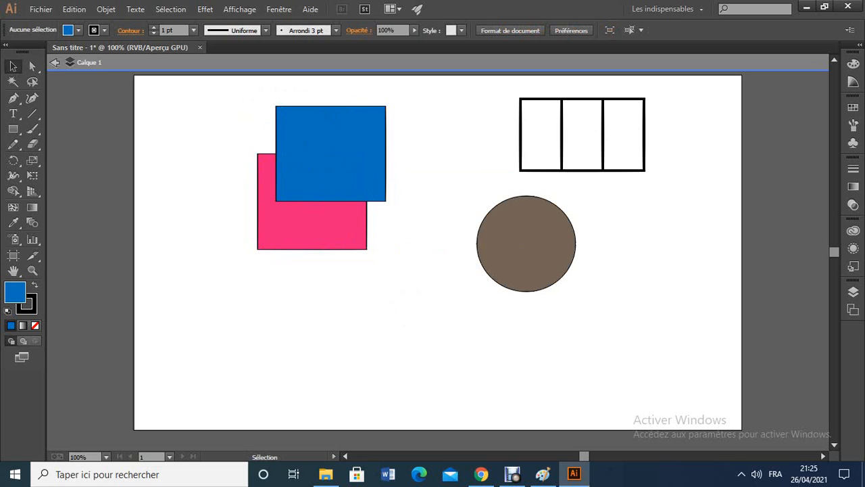
- Try pulling the upper-left anchor points of the blue and pink rectangles outward with Direct Selection, undo it, and clear the selection
left_click(33, 65)
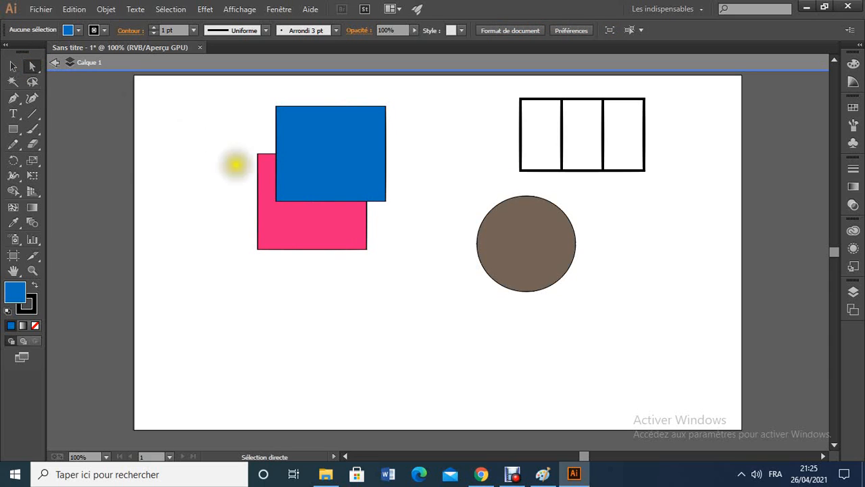
left_click_drag(229, 87, 305, 188)
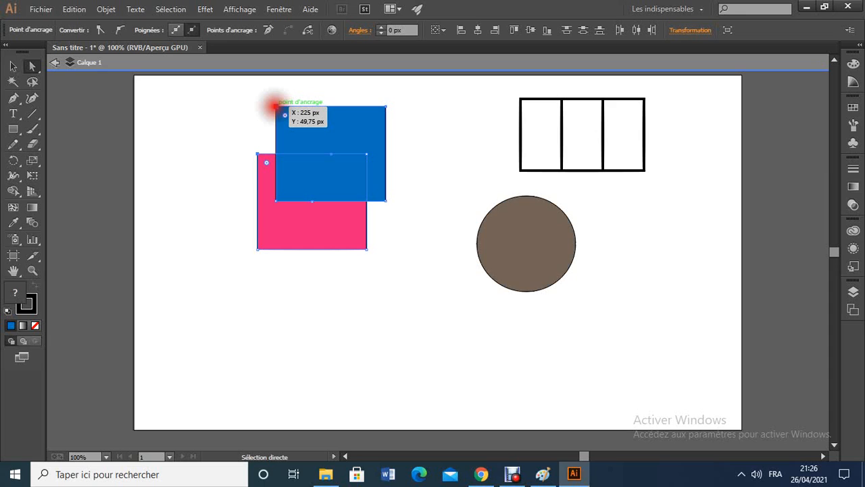
left_click_drag(275, 106, 228, 115)
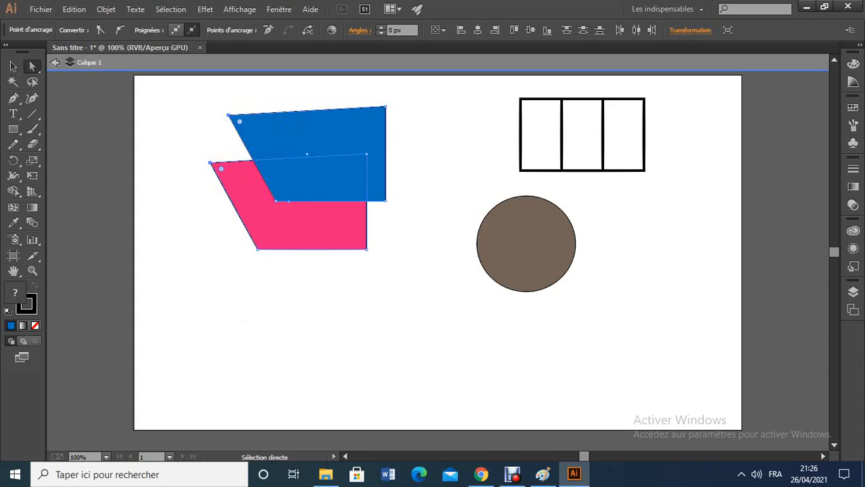
key("ctrl+z")
left_click(357, 329)
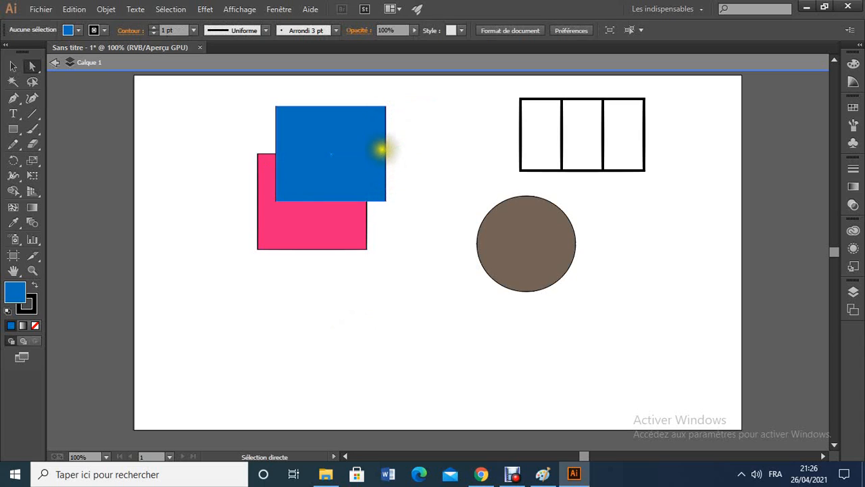
- Try skewing the blue rectangle by moving its right edge outward and down with Direct Selection, and undo it
left_click(385, 147)
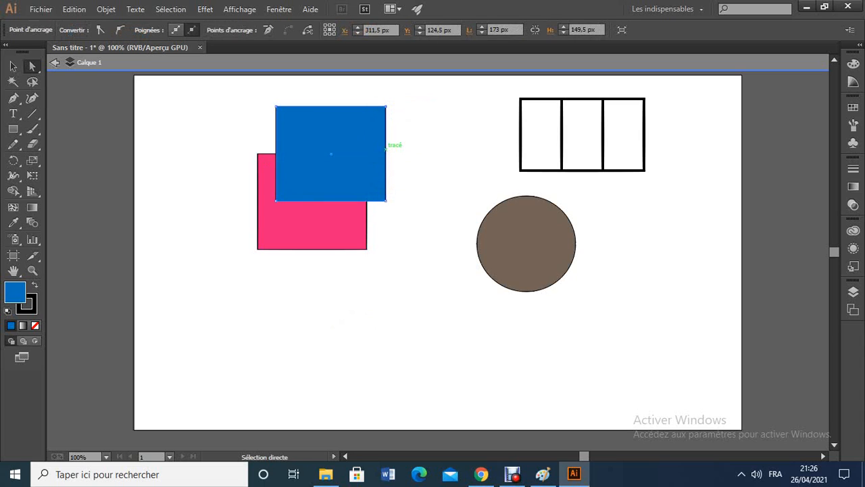
left_click_drag(385, 150, 411, 190)
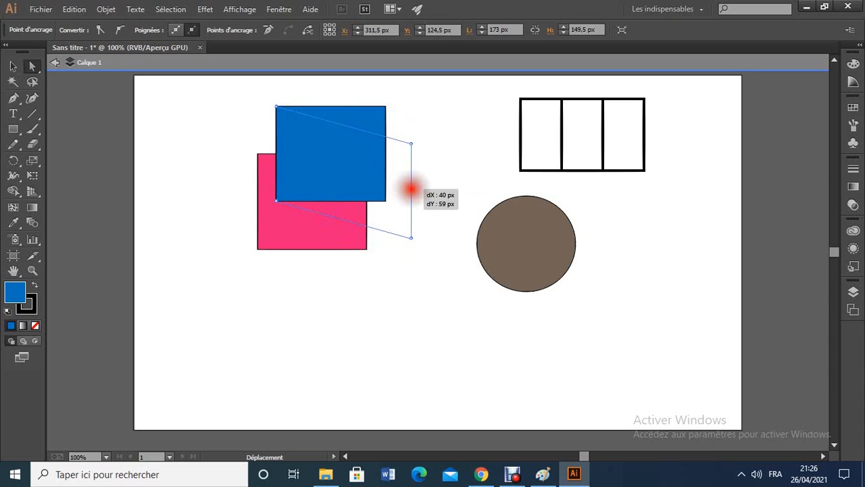
left_click_drag(411, 189, 401, 170)
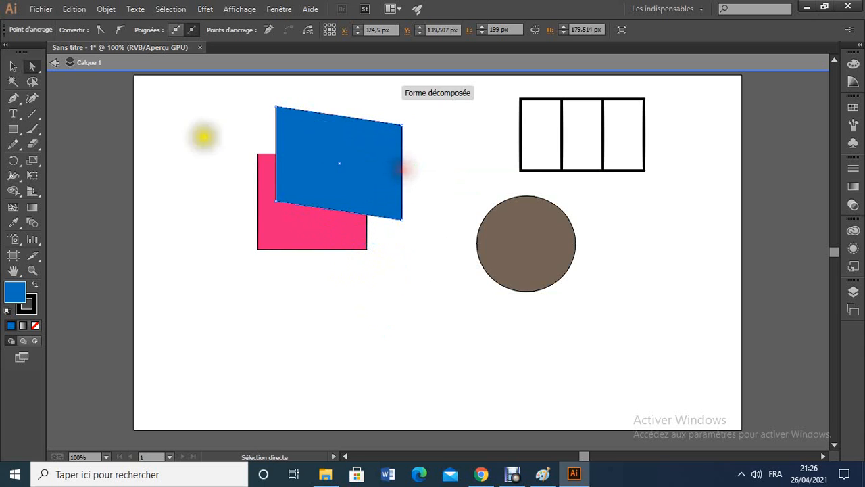
key("ctrl+z")
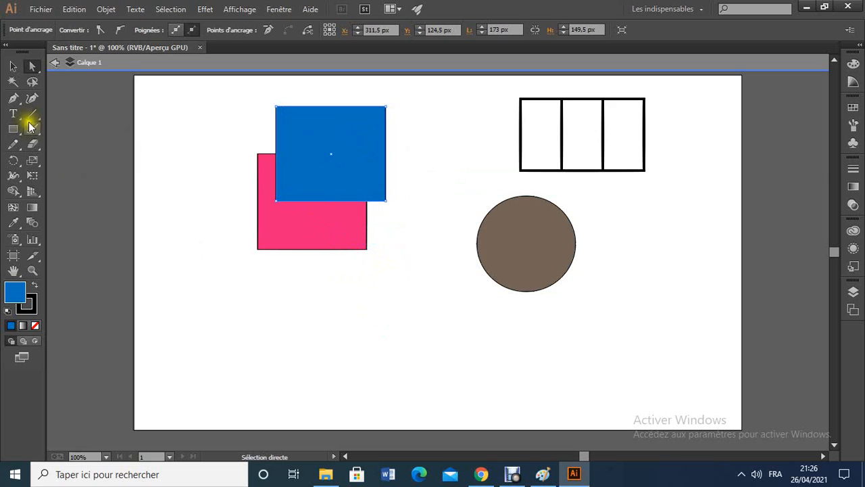
- Select the blue rectangle with the Selection tool and try adjusting it from its right-middle bounding-box handle
left_click(11, 67)
left_click_drag(422, 214, 386, 162)
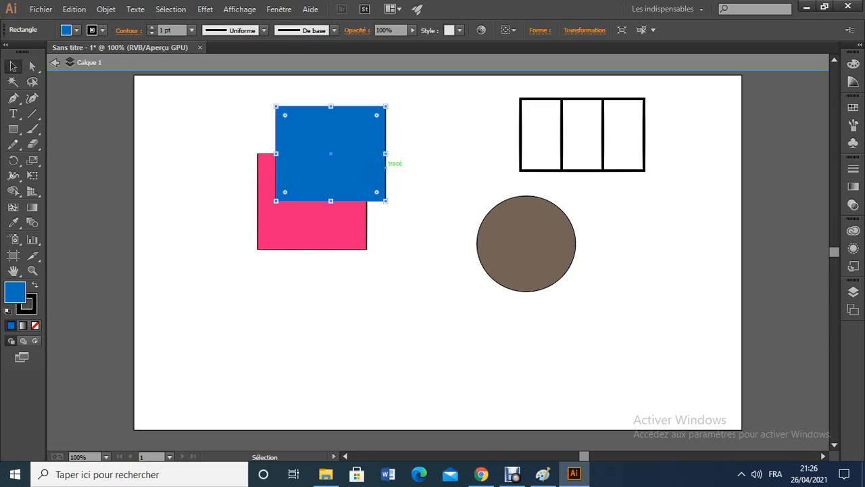
left_click(386, 164)
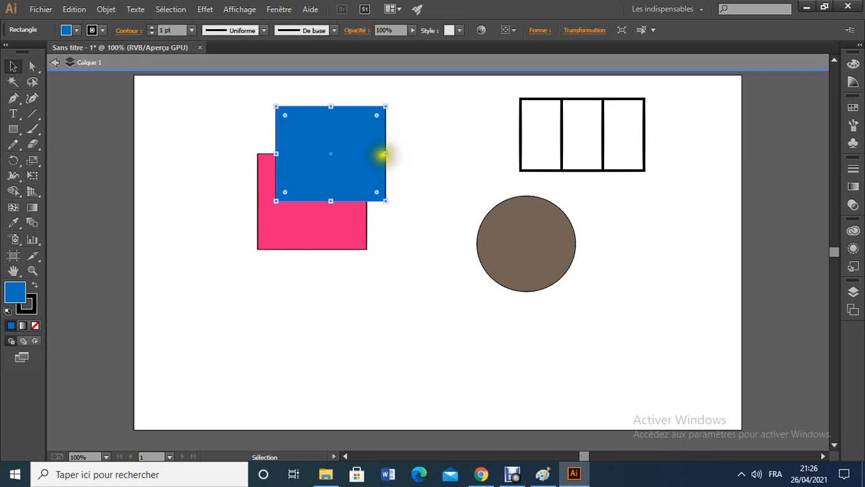
mouse_move(386, 153)
left_mouse_down()
mouse_move(396, 189)
mouse_move(386, 153)
left_mouse_up()
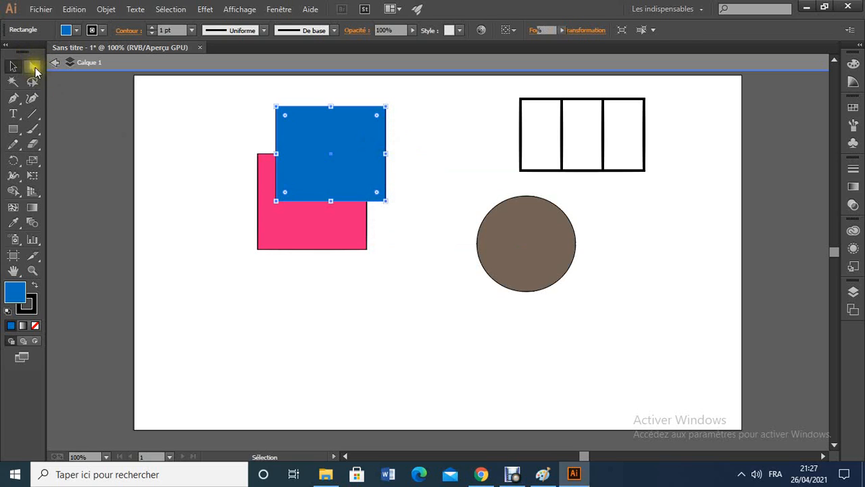
- Compare how the blue rectangle's handles appear under Direct Selection and Selection, ending with the rectangle selected by the Selection tool
left_click(34, 68)
left_click(12, 66)
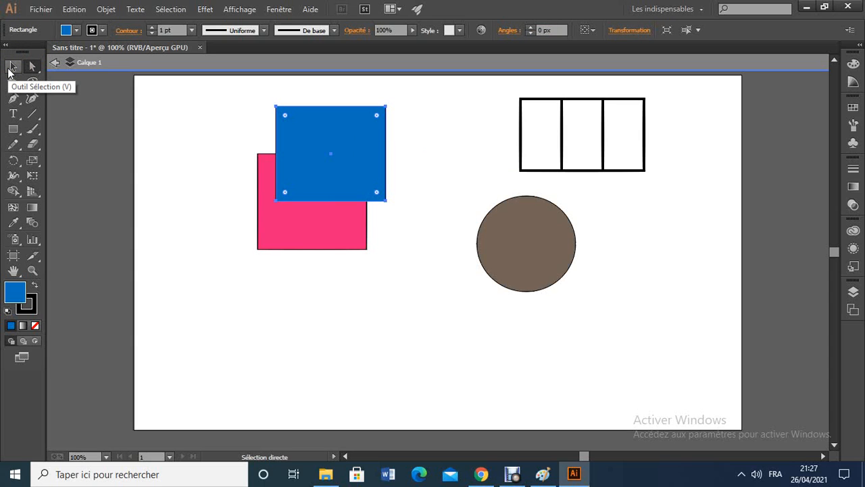
left_click(12, 68)
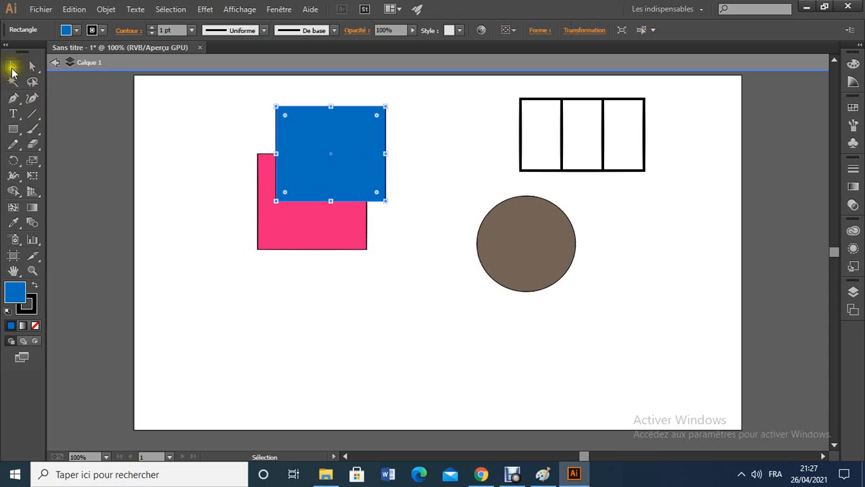
left_click(308, 348)
left_click(330, 145)
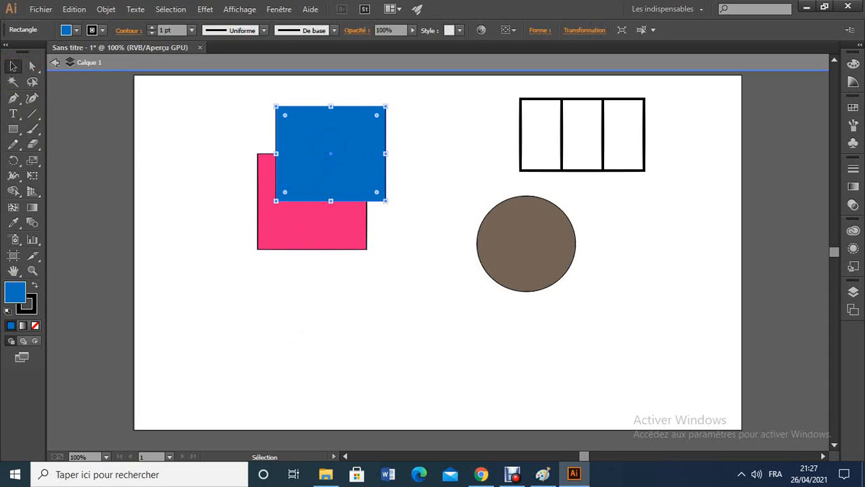
- Select the leftmost anchor point of the brown circle with Direct Selection
left_click(30, 66)
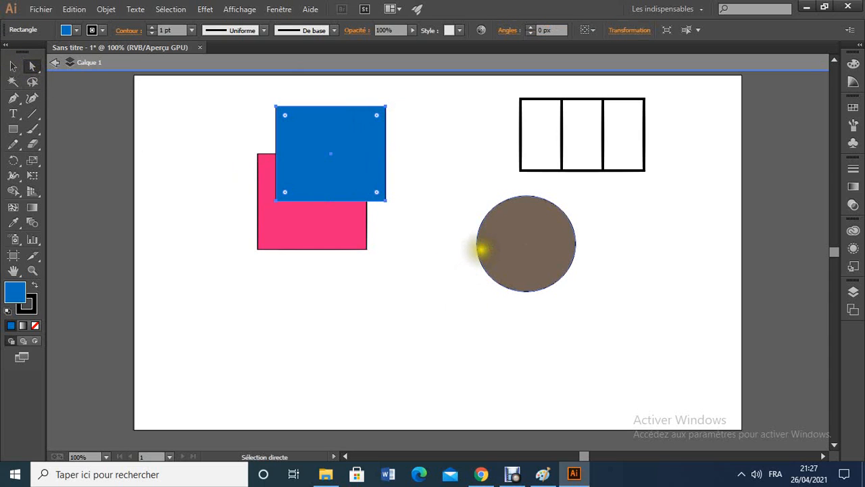
left_click(476, 247)
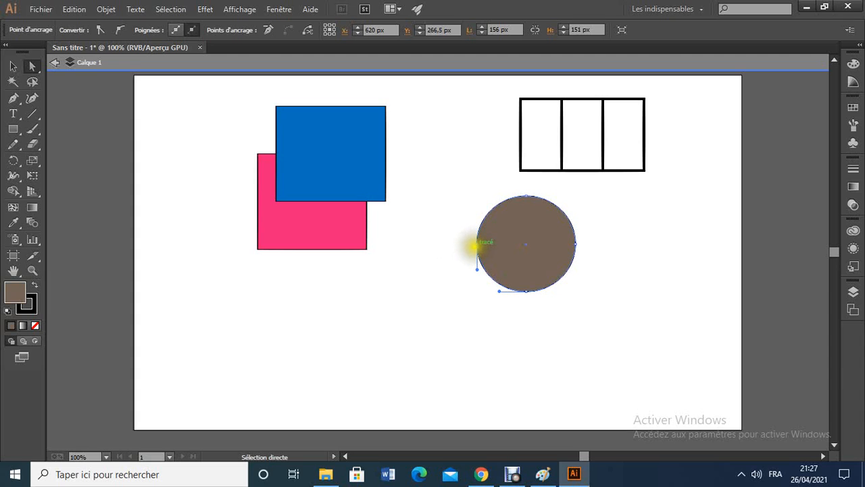
left_click(477, 241)
- Try pulling the brown circle's left anchor point outward to about X 472 px, Y 286 px, and undo the move
left_click_drag(477, 242, 432, 256)
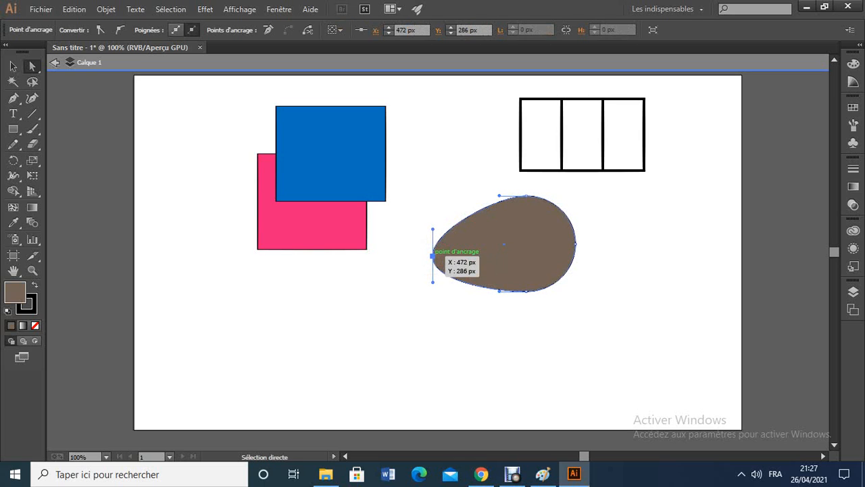
key("v")
key("ctrl+z")
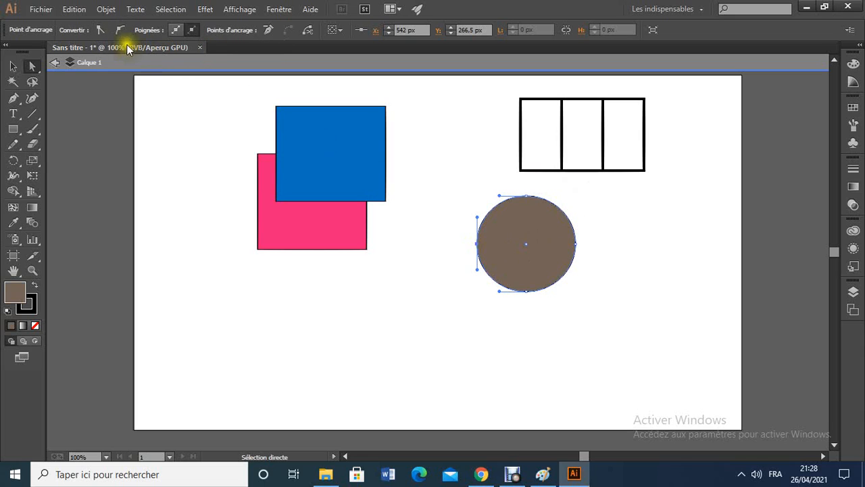
- Convert the brown circle's left anchor point to a corner, try pulling it to about X 442 px, Y 280 px, and undo the move
left_click(100, 30)
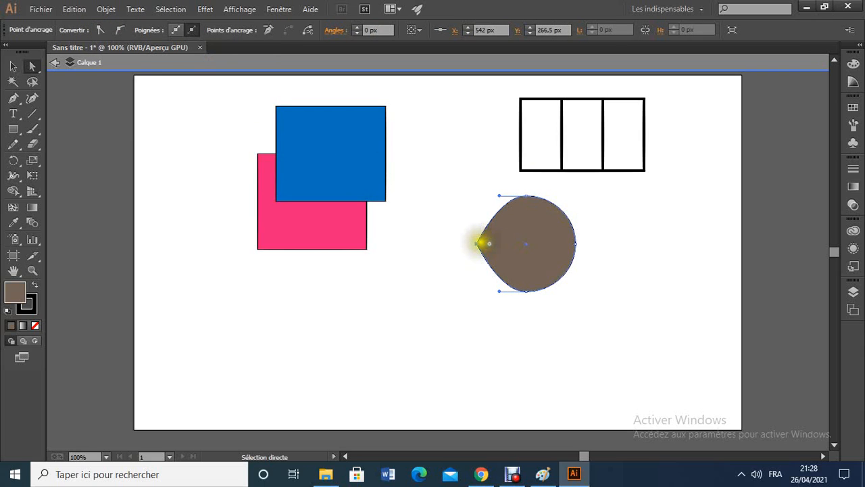
left_click_drag(478, 242, 412, 250)
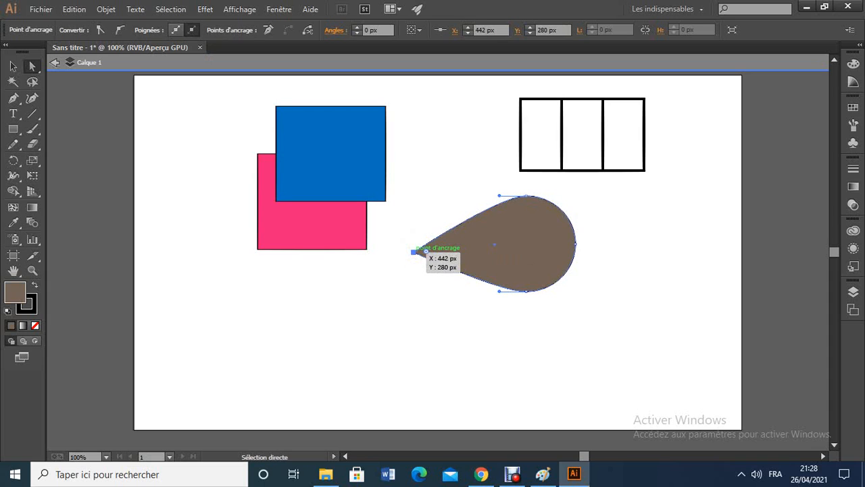
key("ctrl+z")
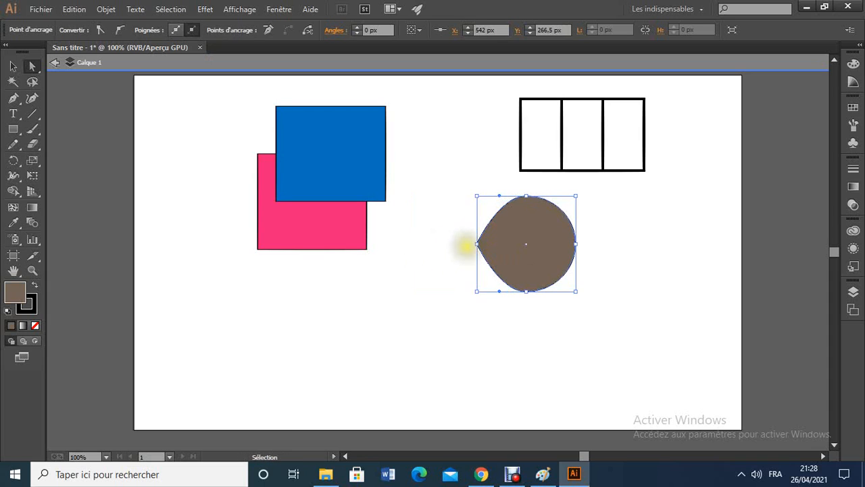
- Convert the brown shape's left anchor point to smooth, try pulling it to about X 487 px, Y 280 px, undo the move, and deselect
left_click(121, 31)
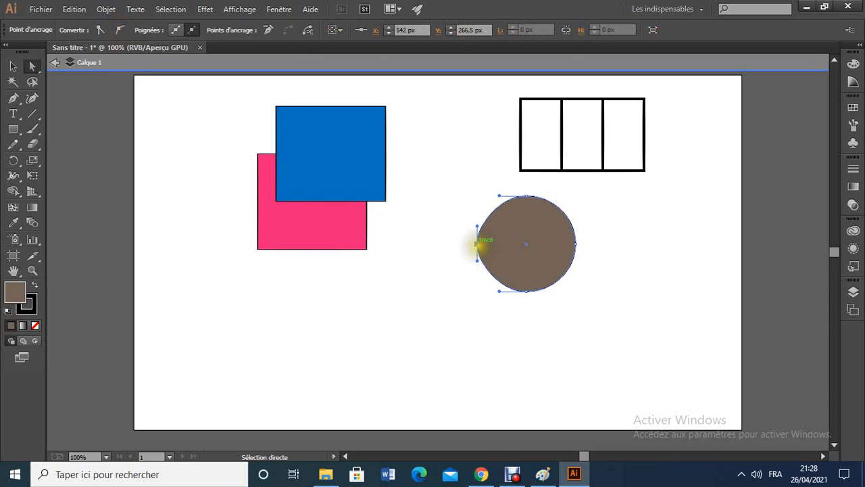
left_click_drag(477, 243, 443, 251)
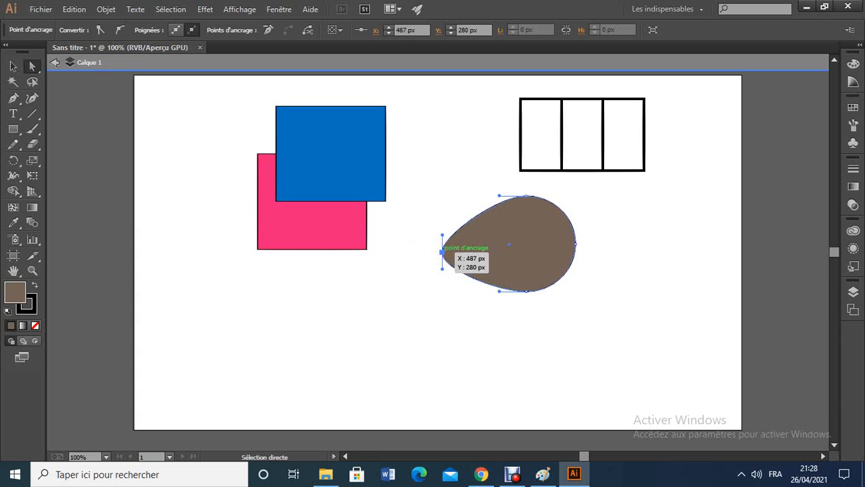
key("ctrl+z")
left_click(367, 303)
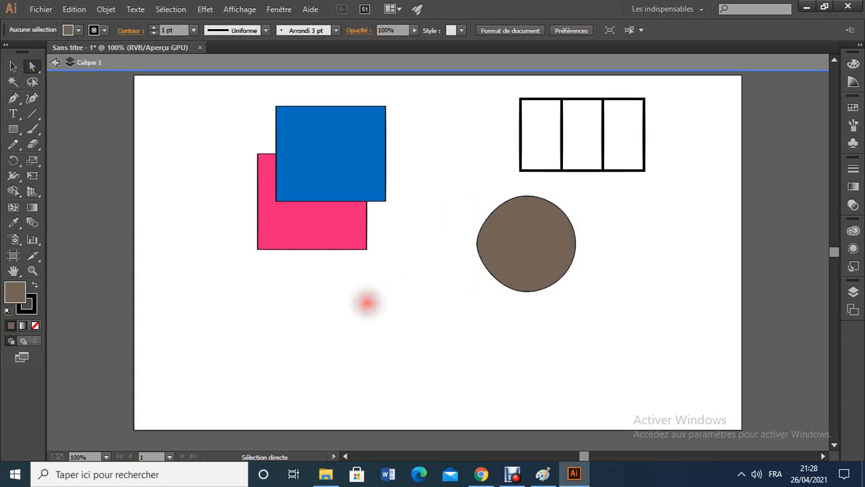